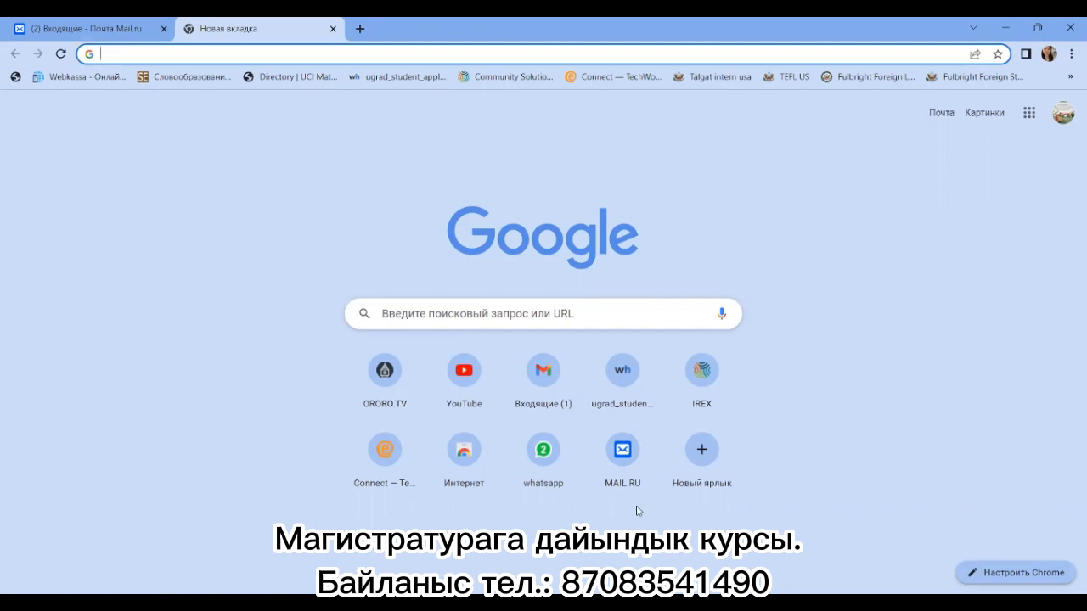
Step: Search Google for 'app testcenter' from recent searches and open the first testcenter.kz result
{"action": "left_click", "coordinate": [466, 310]}
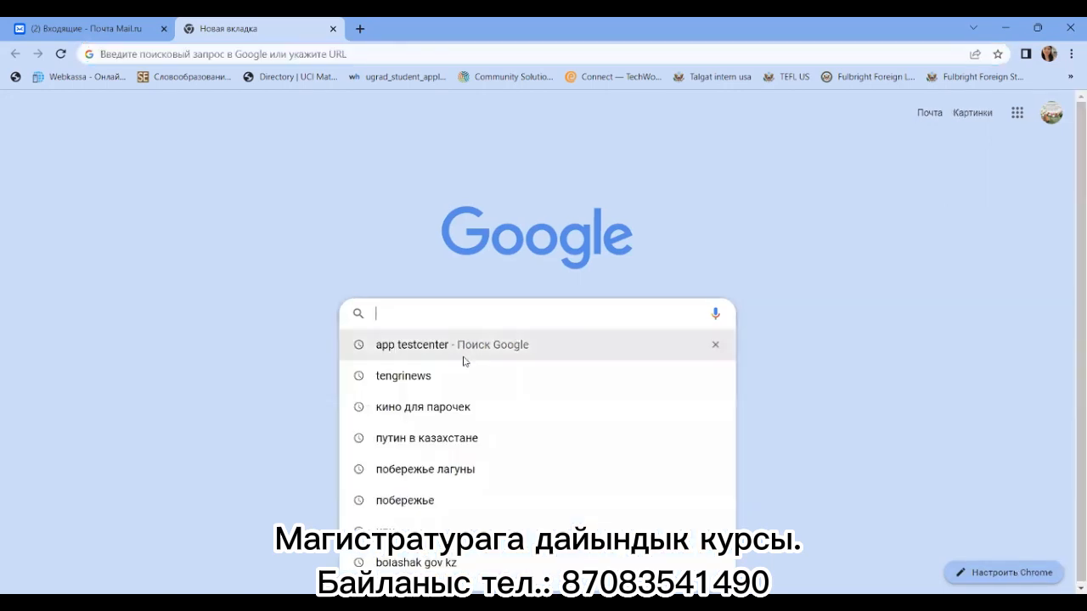
{"action": "left_click", "coordinate": [419, 348]}
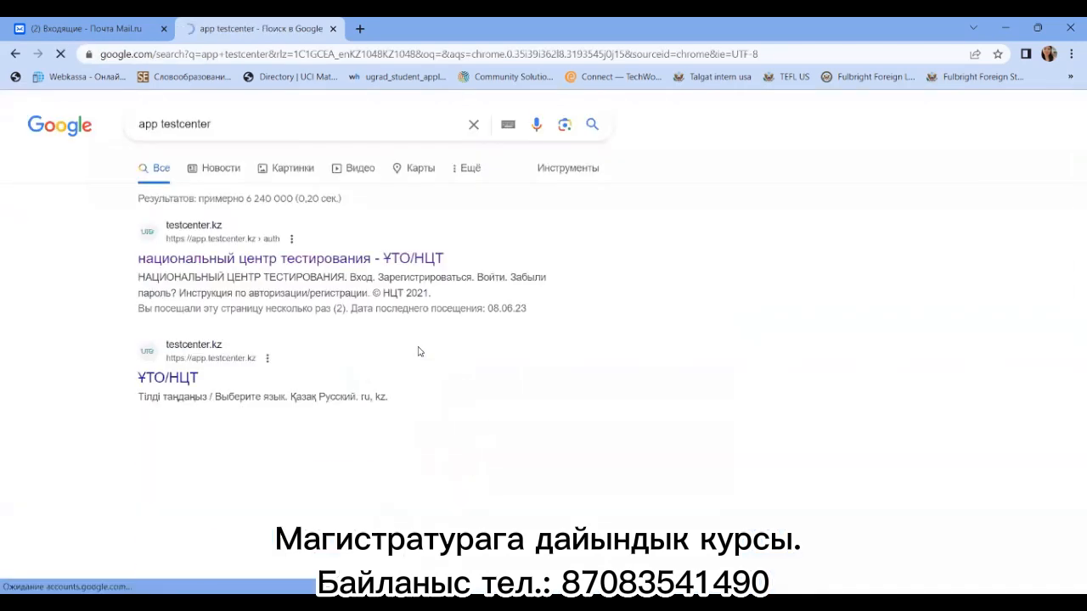
{"action": "left_click", "coordinate": [240, 260]}
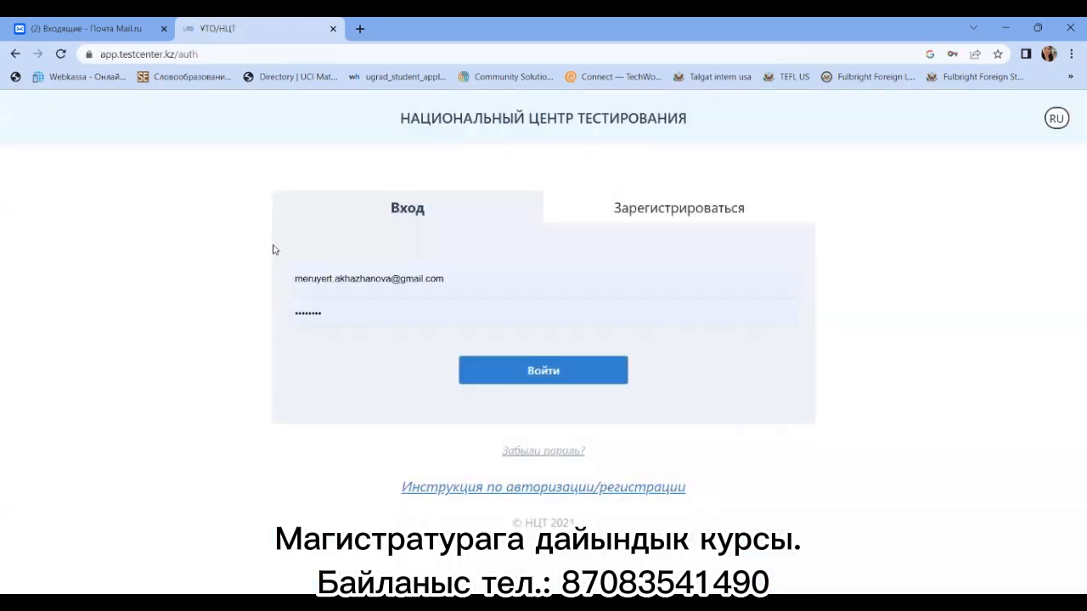
Step: Switch to the Зарегистрироваться tab and enter the registration e-mail address
{"action": "left_click", "coordinate": [600, 210]}
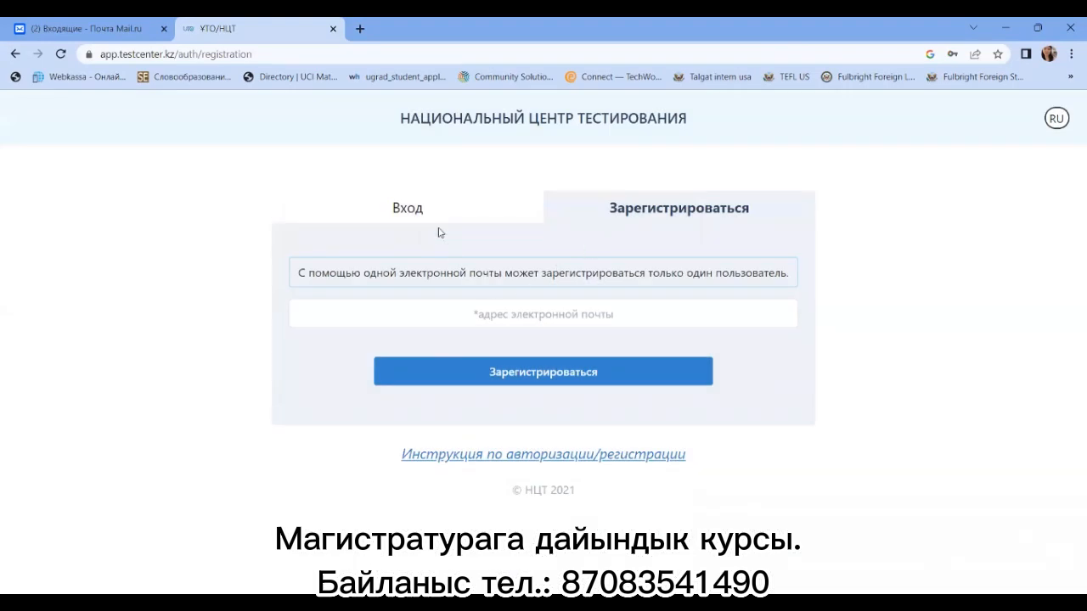
{"action": "left_click", "coordinate": [486, 318]}
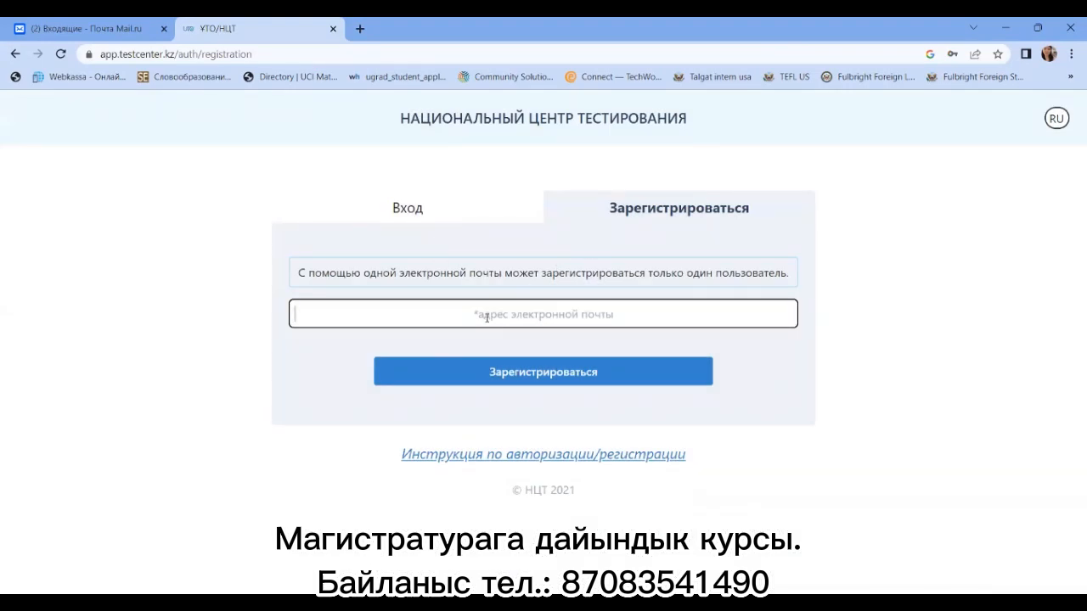
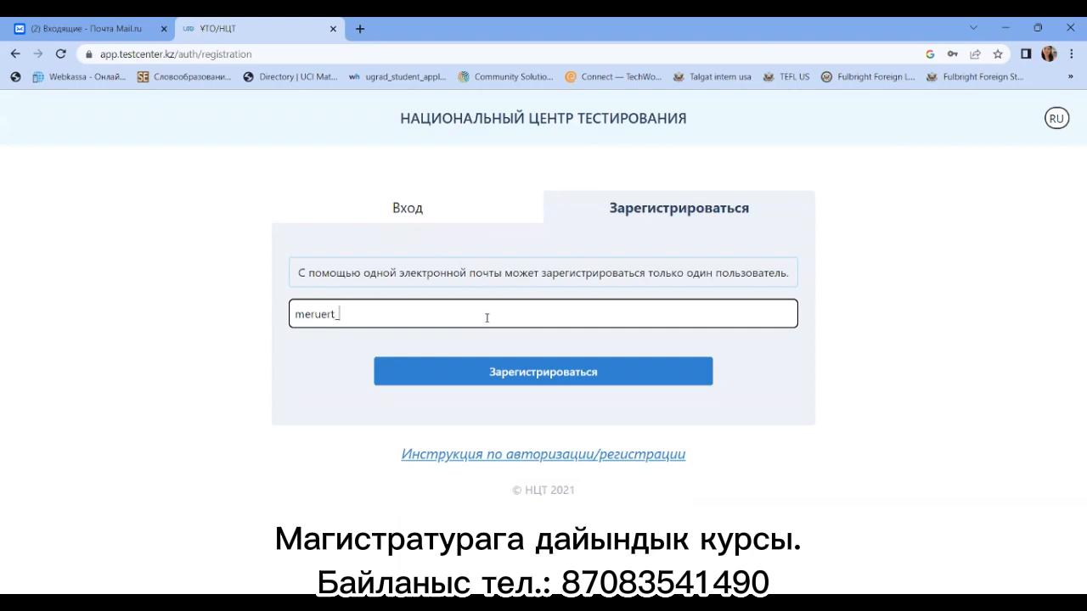
Step: Submit the registration and confirm the e-mail from the National Testing Center letter
{"action": "left_click", "coordinate": [544, 374]}
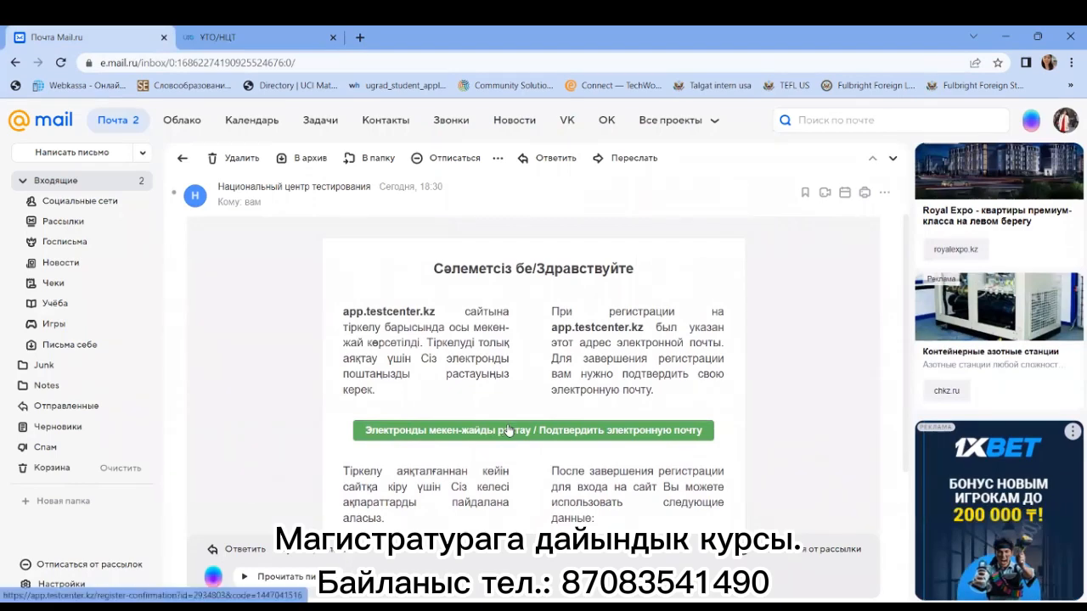
{"action": "left_click", "coordinate": [508, 431]}
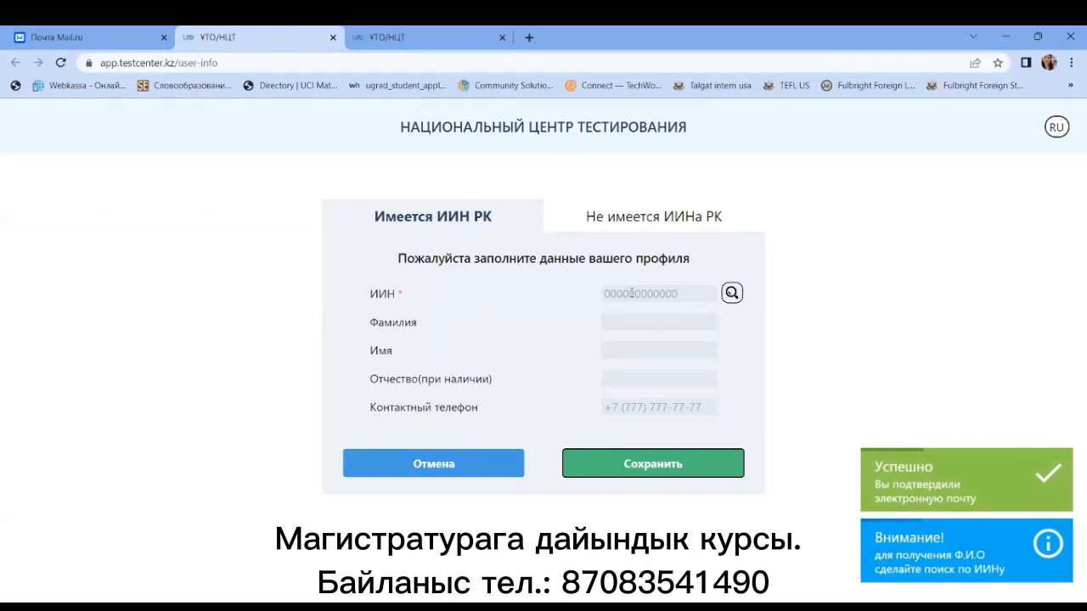
Step: Enter the IIN, look up the name, fill in the contact phone number and save the profile
{"action": "left_click", "coordinate": [633, 293]}
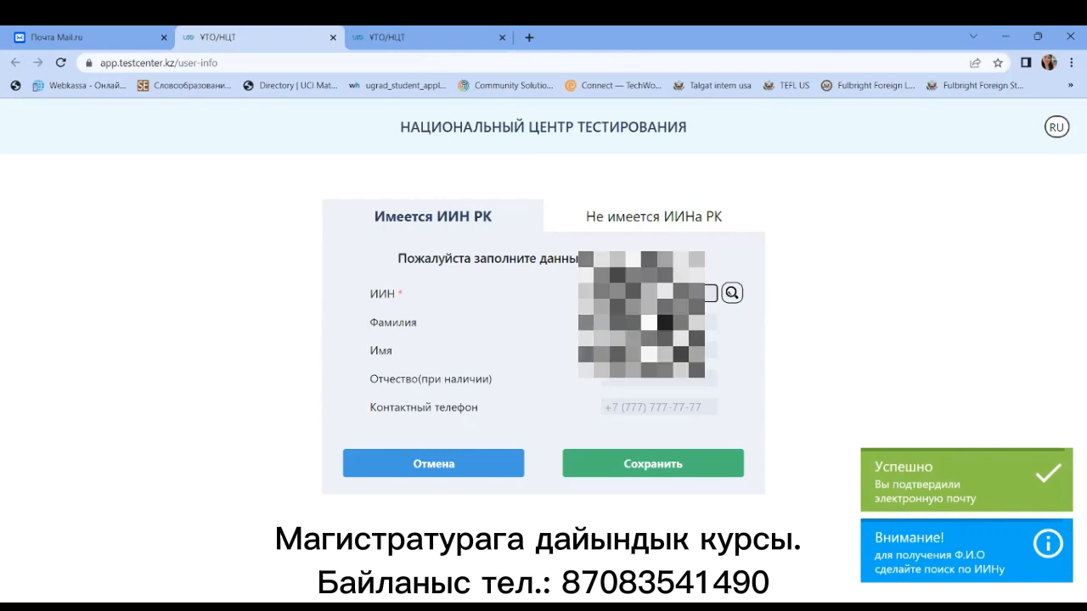
{"action": "left_click", "coordinate": [732, 293]}
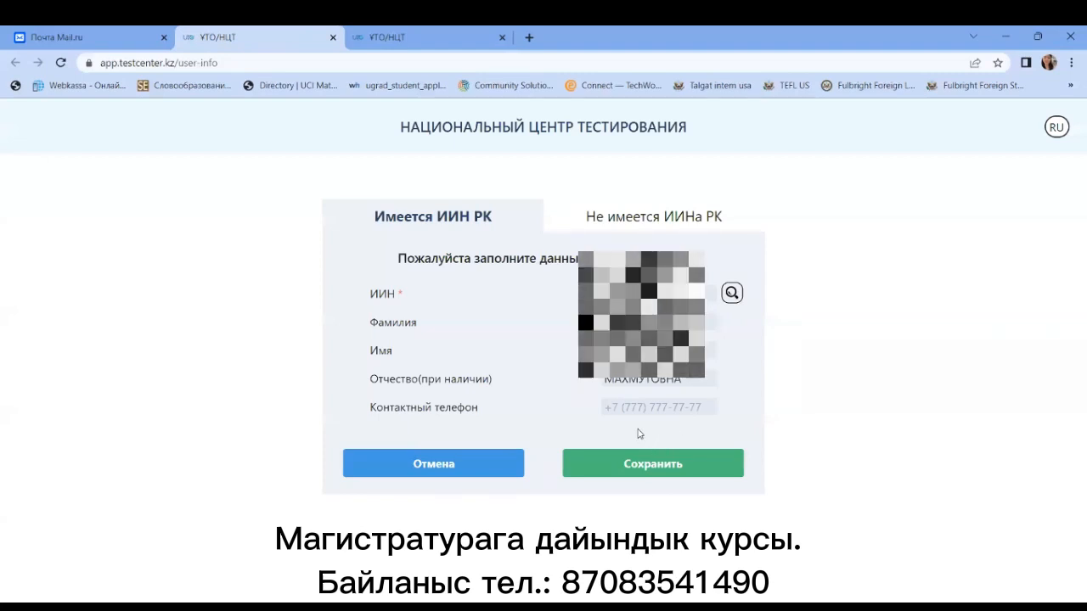
{"action": "left_click", "coordinate": [631, 408]}
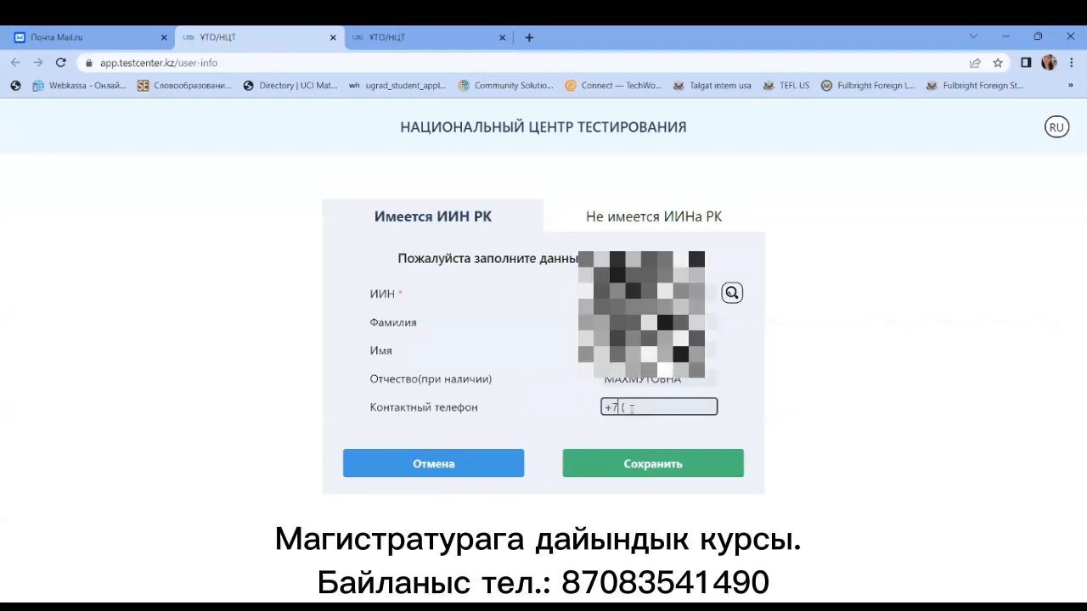
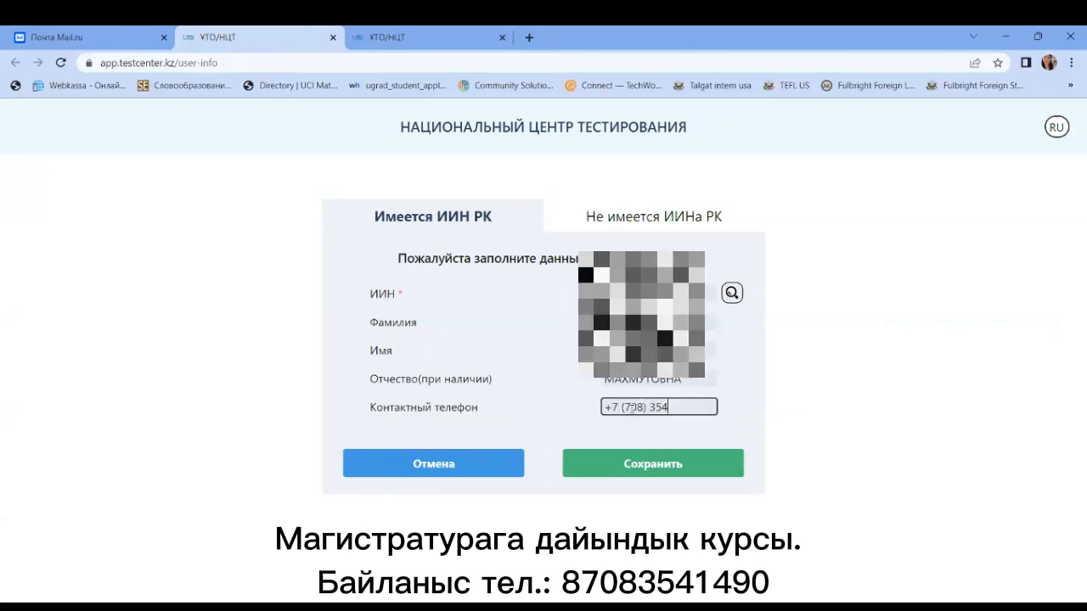
{"action": "left_click", "coordinate": [658, 462]}
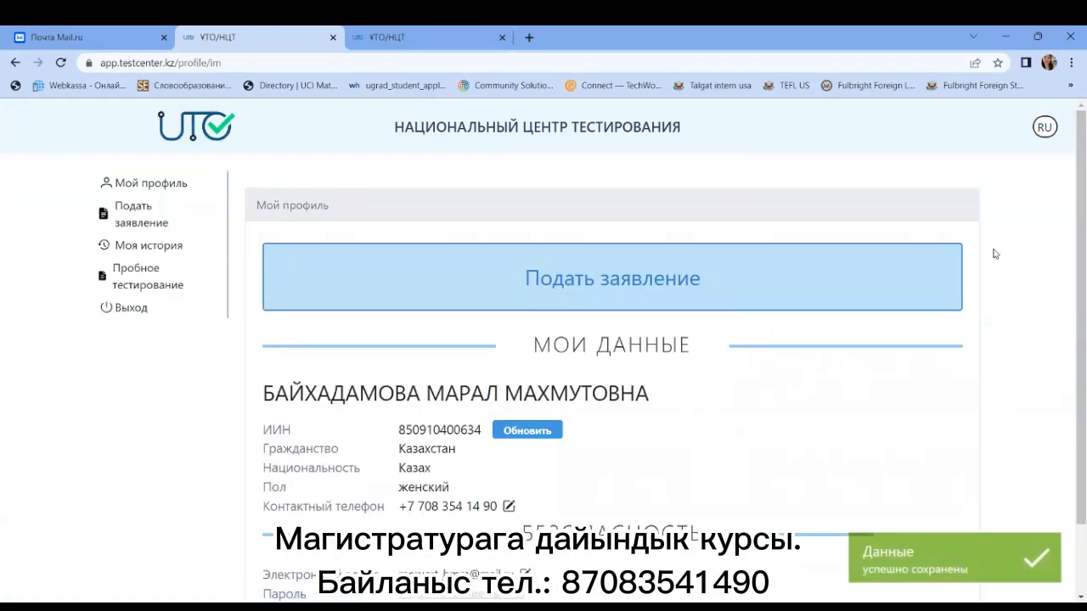
{"action": "mouse_move", "coordinate": [1071, 189]}
{"action": "left_mouse_down"}
{"action": "mouse_move", "coordinate": [1073, 277]}
{"action": "mouse_move", "coordinate": [1072, 181]}
{"action": "left_mouse_up"}
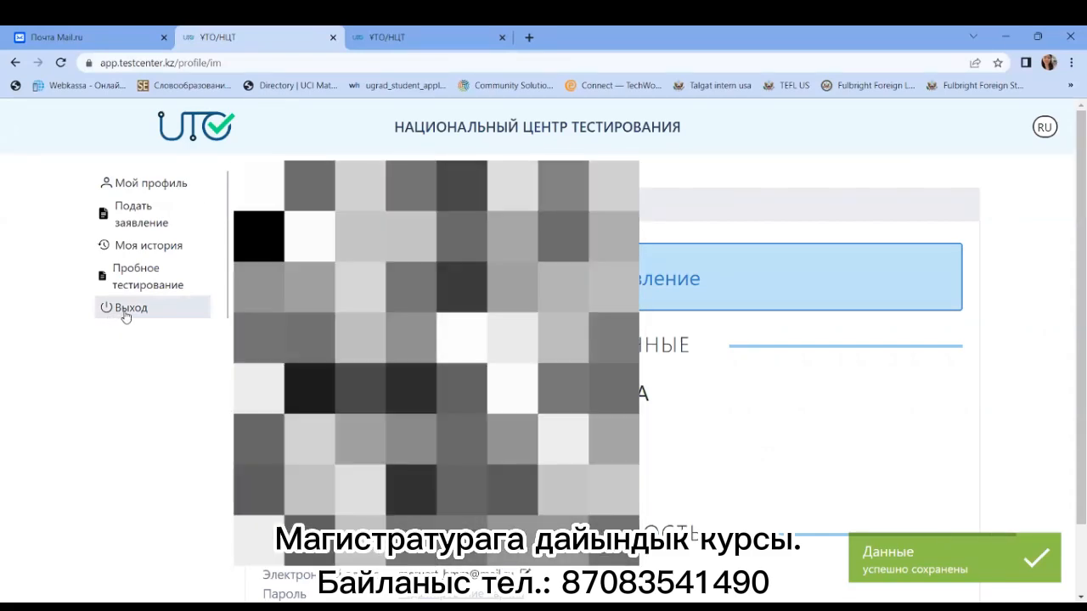
Step: Browse Моя история and Пробное тестирование, then return to Мой профиль and choose Подать заявление
{"action": "left_click", "coordinate": [145, 248]}
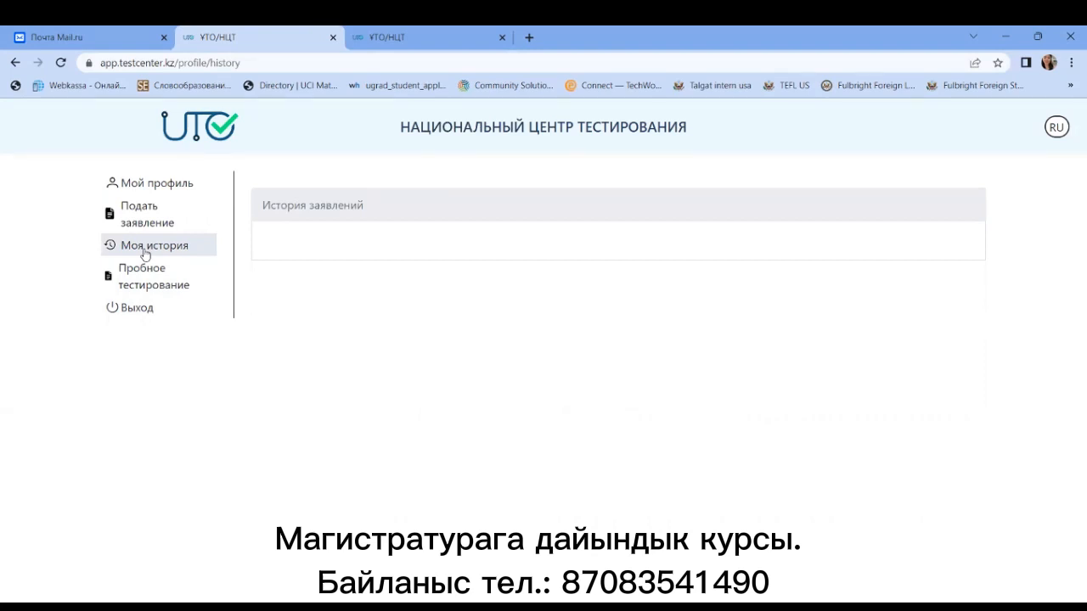
{"action": "left_click", "coordinate": [145, 272]}
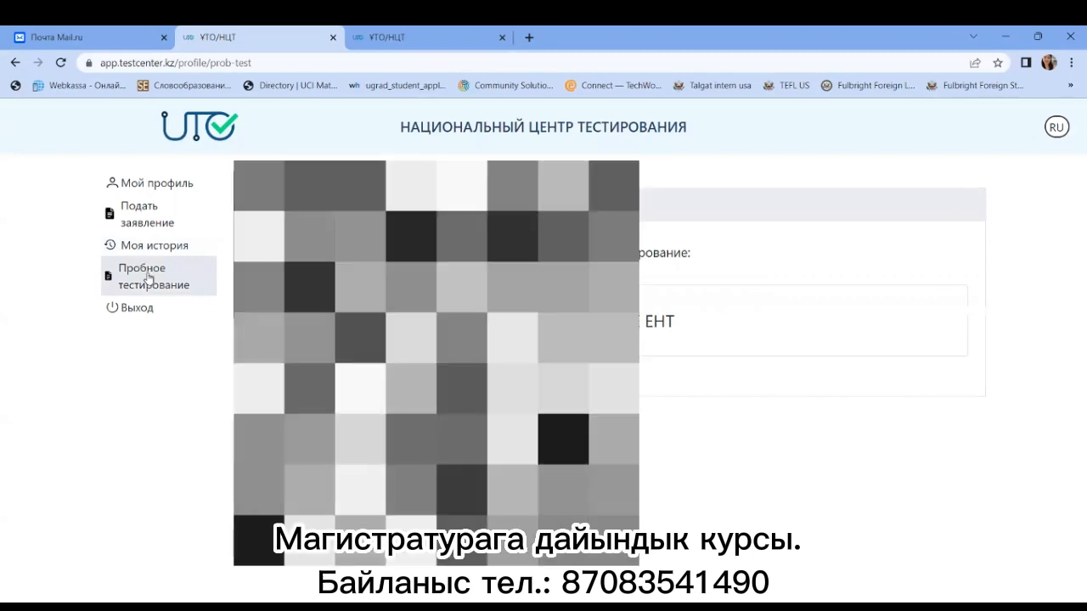
{"action": "left_click", "coordinate": [163, 186]}
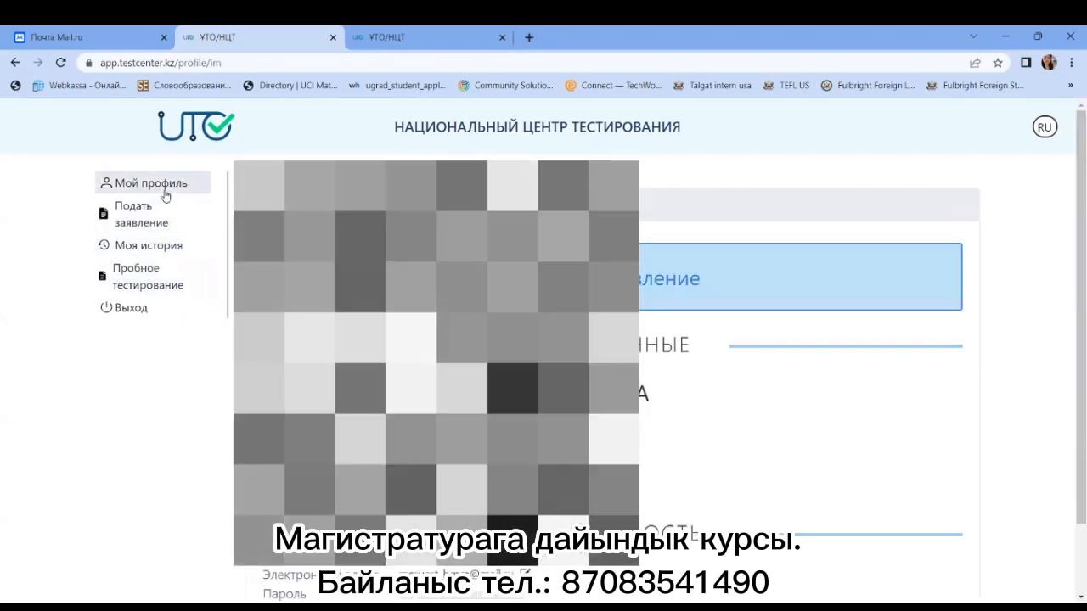
{"action": "left_click", "coordinate": [849, 284]}
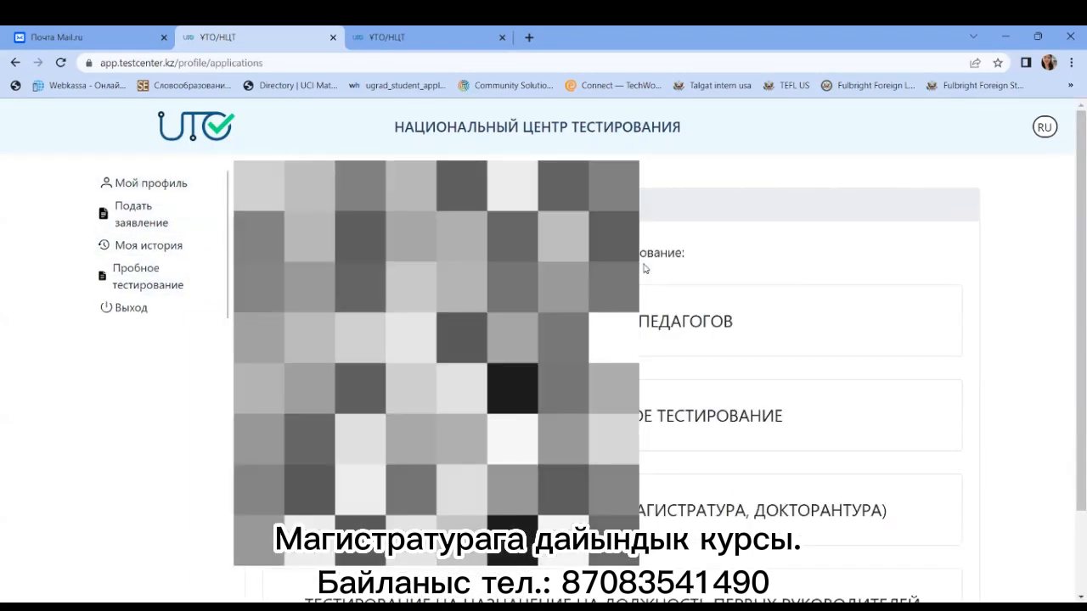
Step: Pick ПОСЛЕВУЗОВСКОЕ ОБРАЗОВАНИЕ, then the standard Комплексное тестирование в магистратуру option
{"action": "scroll", "coordinate": [679, 459], "scroll_direction": "down", "scroll_amount": 2}
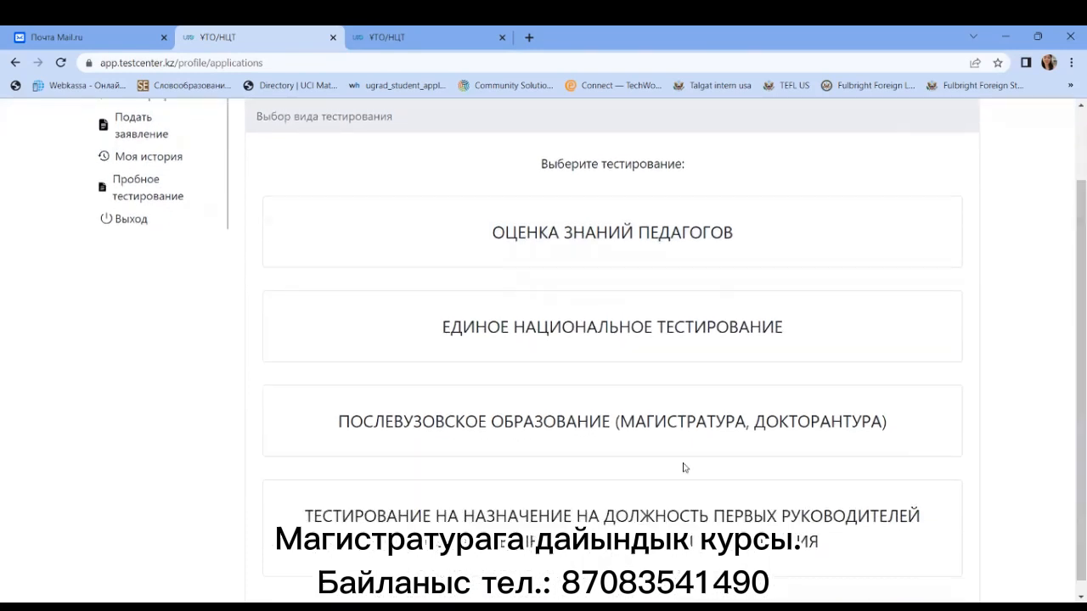
{"action": "left_click", "coordinate": [768, 415]}
{"action": "scroll", "coordinate": [1061, 390], "scroll_direction": "down", "scroll_amount": 1}
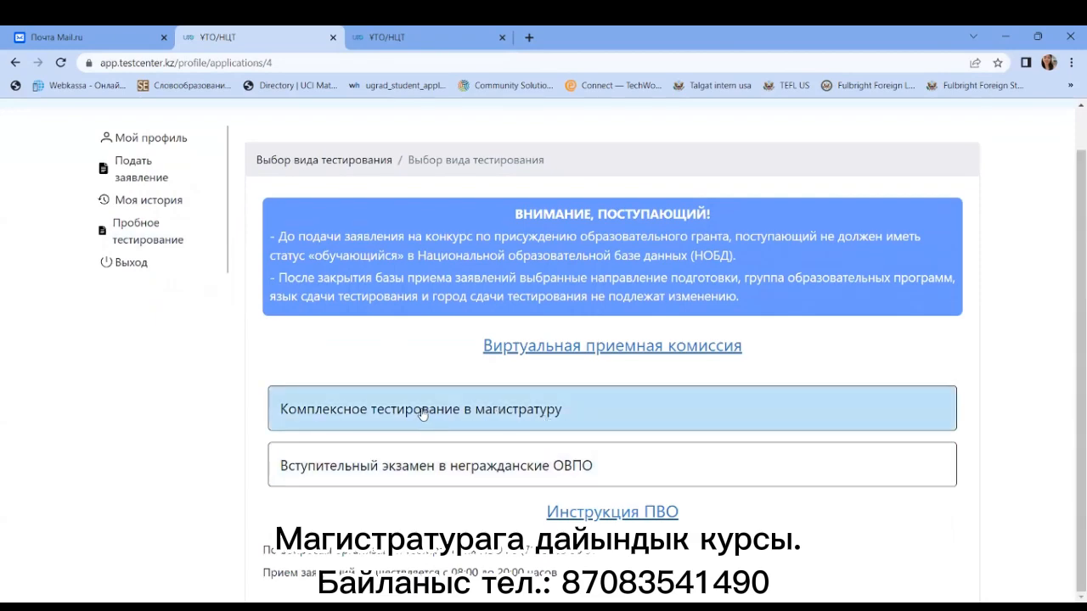
{"action": "left_click", "coordinate": [414, 412]}
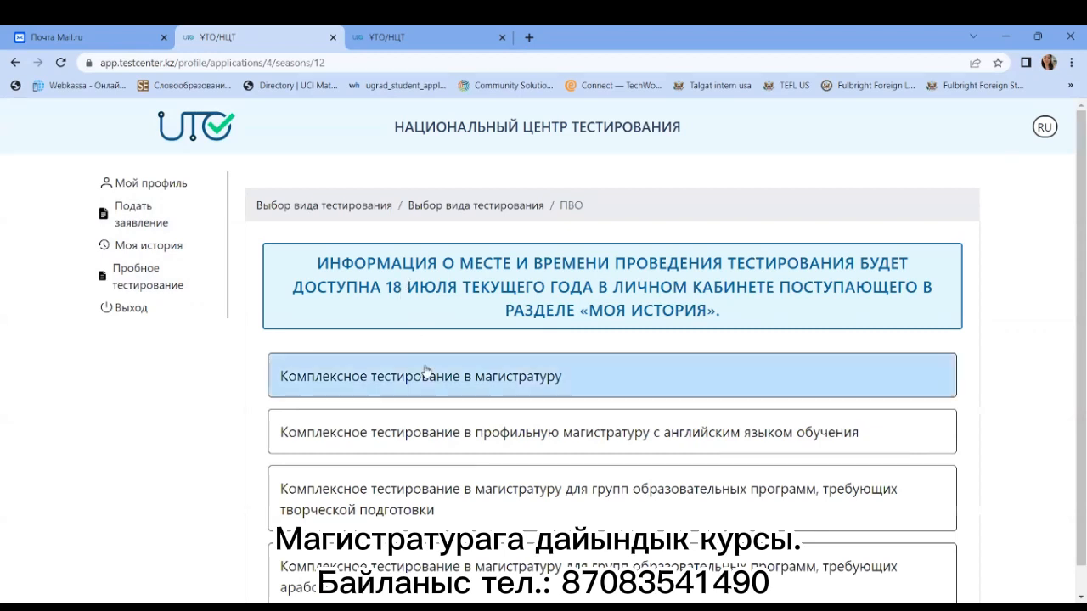
{"action": "left_click", "coordinate": [331, 386]}
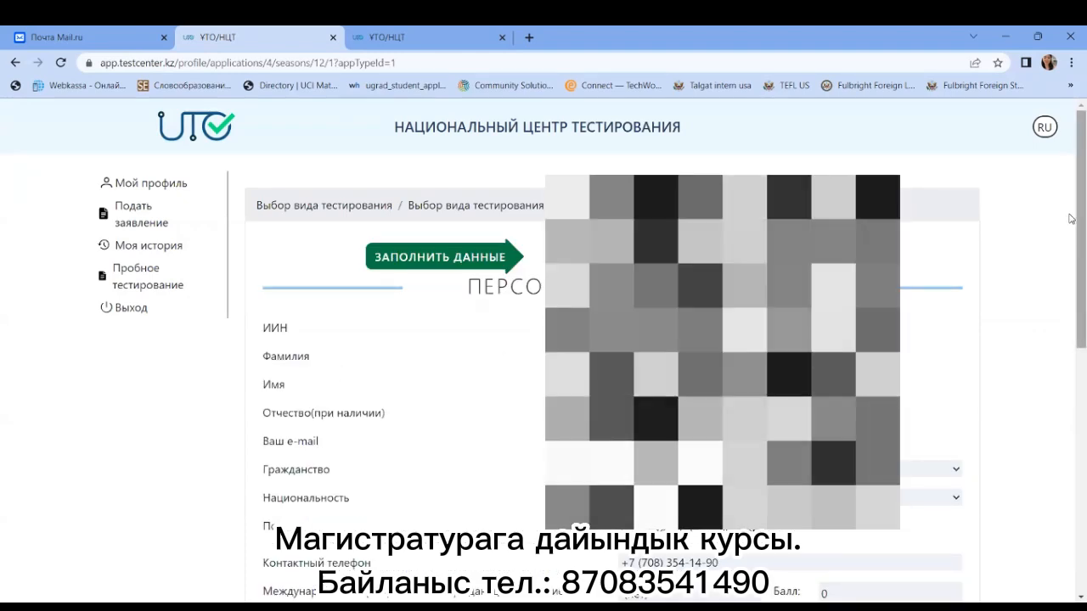
Step: Review the prefilled form and keep the language certificate at (нет) with score 0
{"action": "scroll", "coordinate": [1070, 331], "scroll_direction": "down", "scroll_amount": 3}
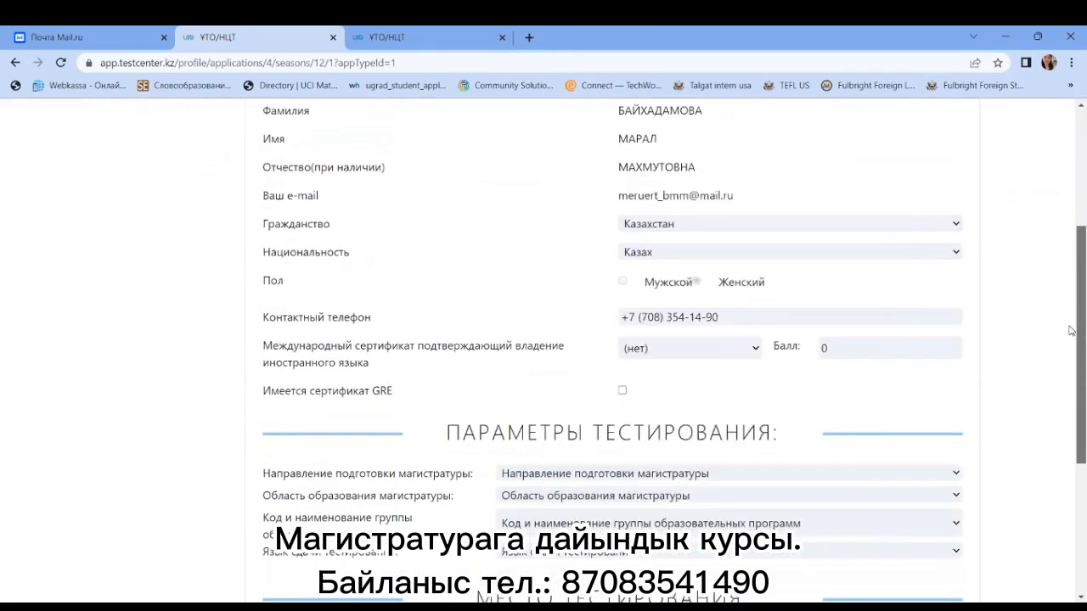
{"action": "scroll", "coordinate": [347, 193], "scroll_direction": "down", "scroll_amount": 1}
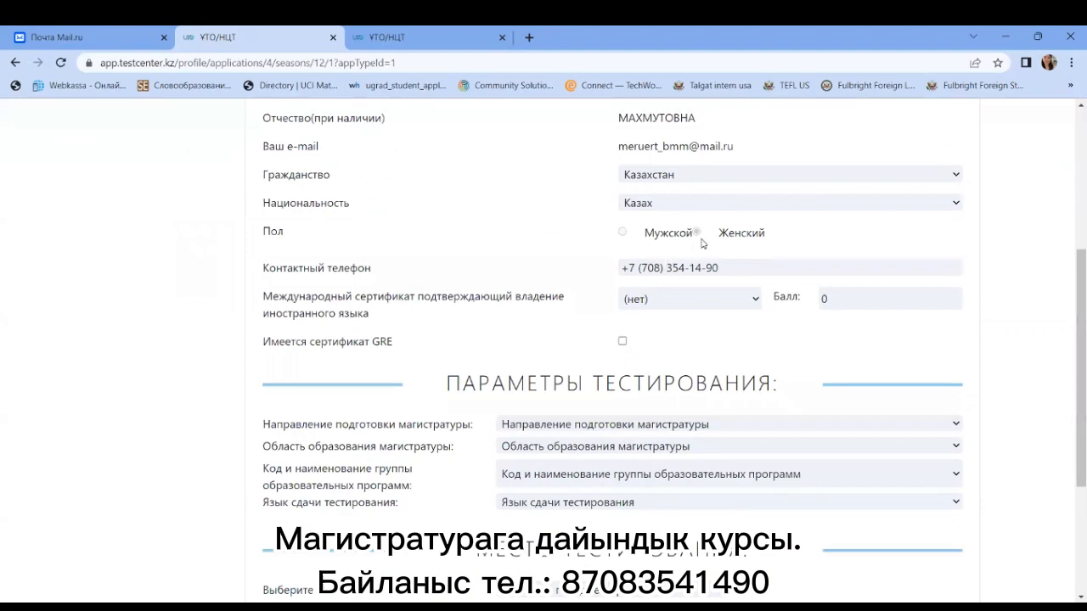
{"action": "scroll", "coordinate": [1060, 302], "scroll_direction": "down", "scroll_amount": 1}
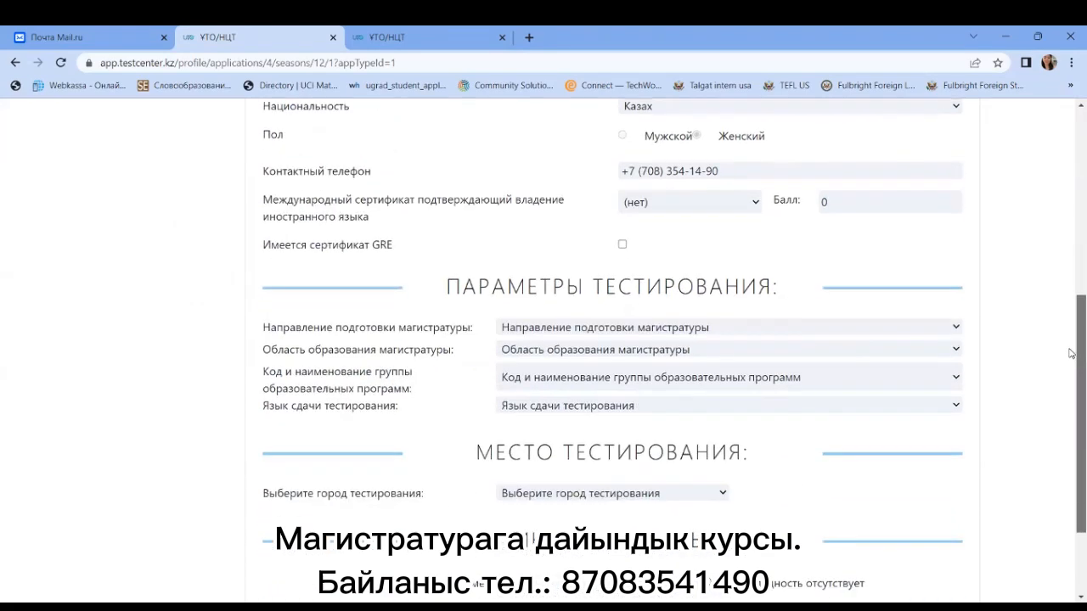
{"action": "scroll", "coordinate": [1072, 350], "scroll_direction": "up", "scroll_amount": 1}
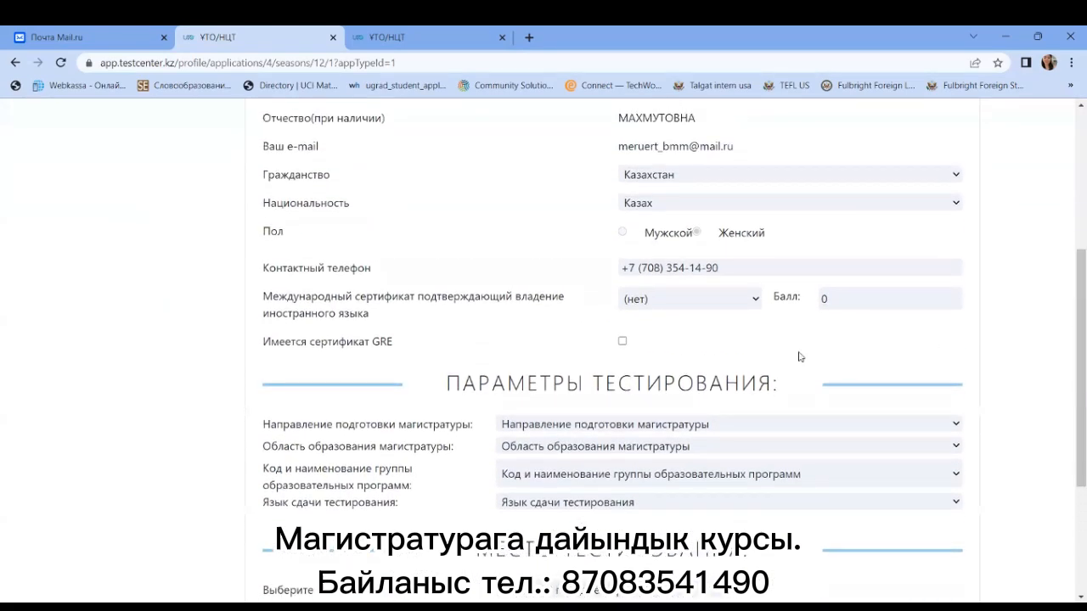
{"action": "left_click", "coordinate": [698, 302]}
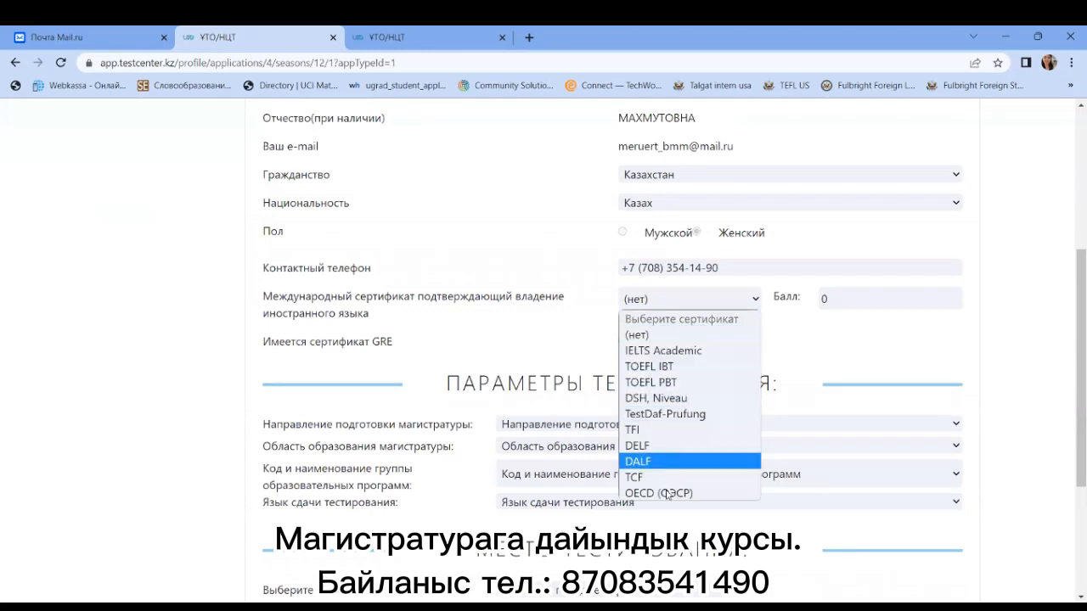
{"action": "key", "text": "Tab"}
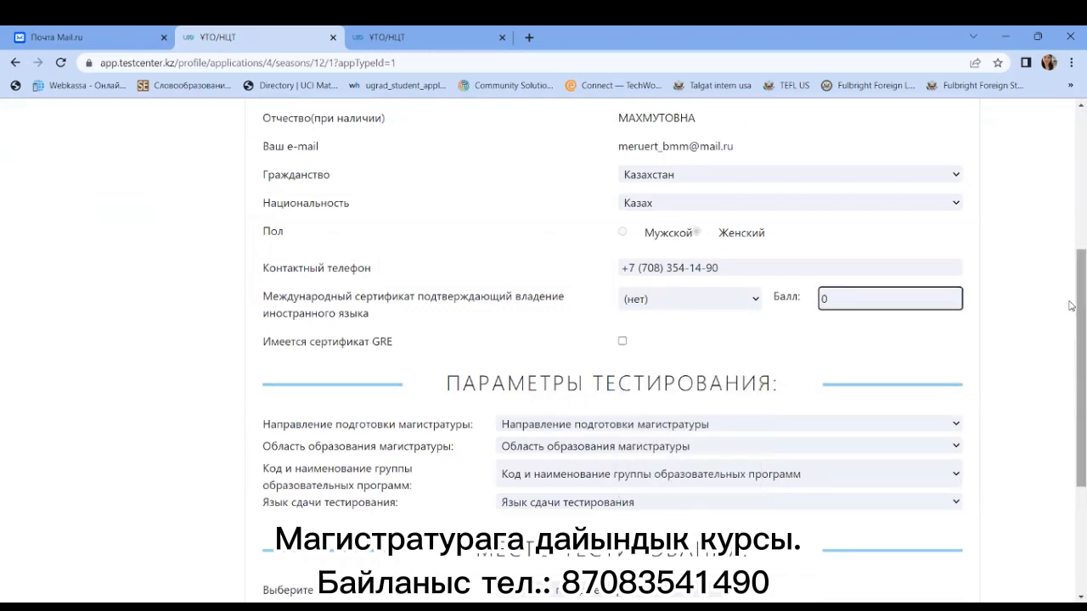
{"action": "left_click", "coordinate": [866, 332]}
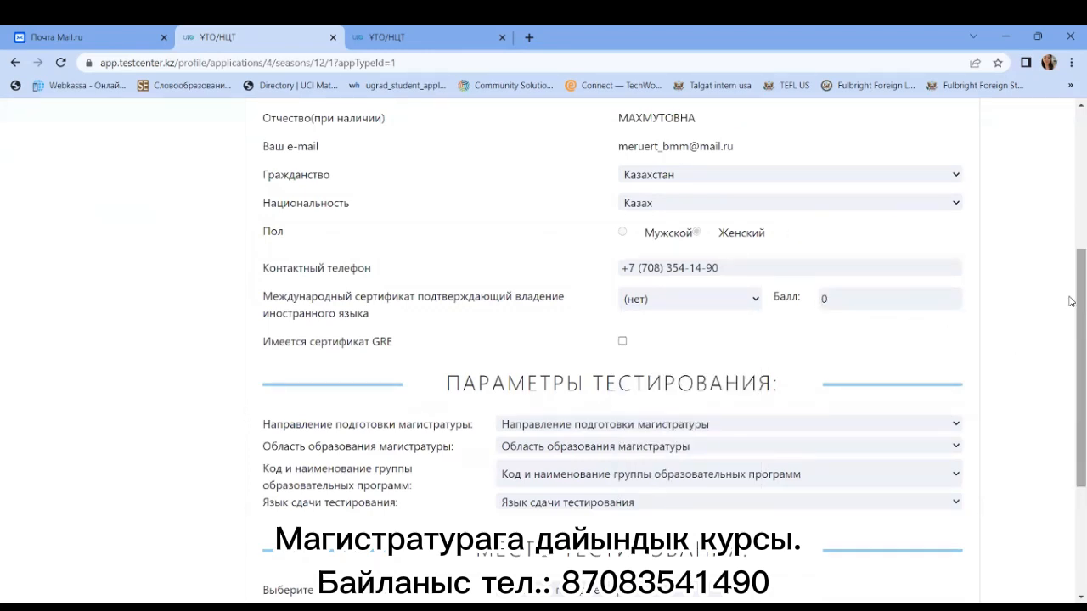
{"action": "left_click_drag", "start_coordinate": [1073, 314], "coordinate": [1071, 387]}
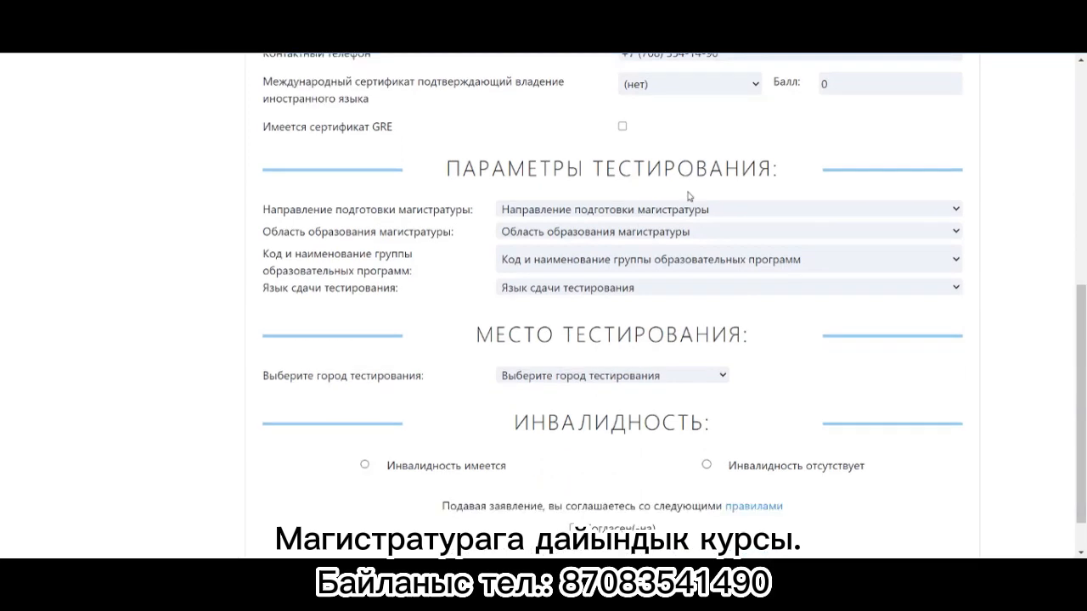
{"action": "left_click", "coordinate": [606, 210]}
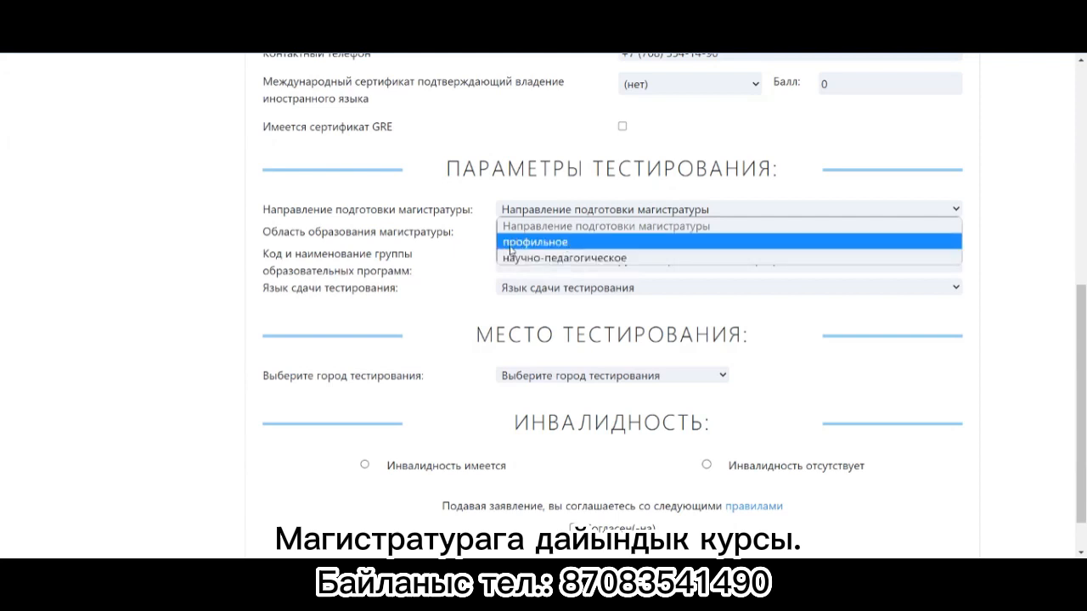
Step: Choose научно-педагогическое direction, area 7M06 and group M095 Информационная безопасность
{"action": "left_click", "coordinate": [622, 260]}
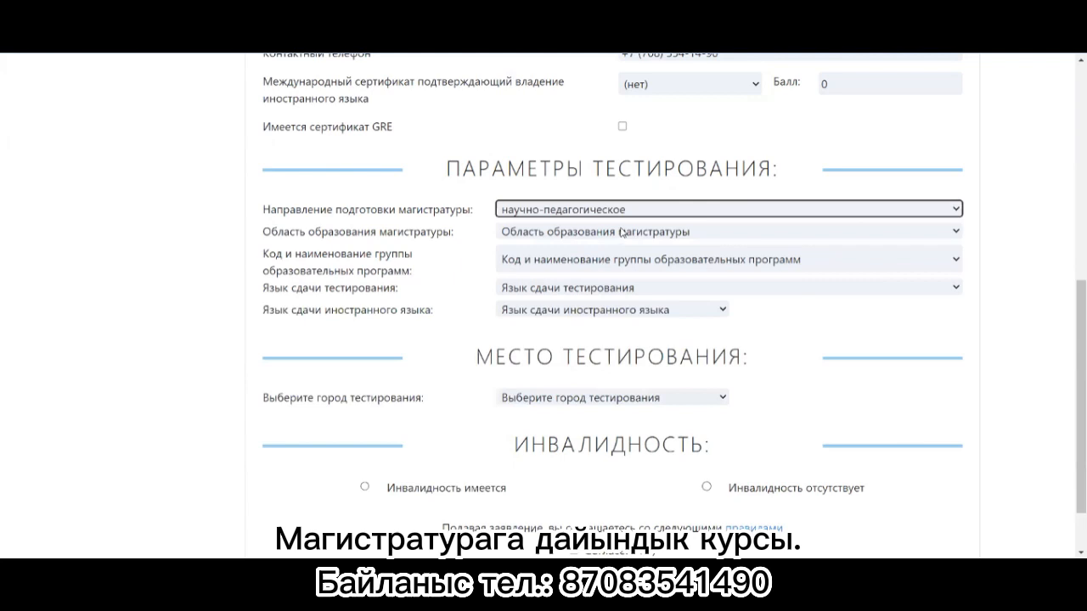
{"action": "left_click", "coordinate": [623, 231]}
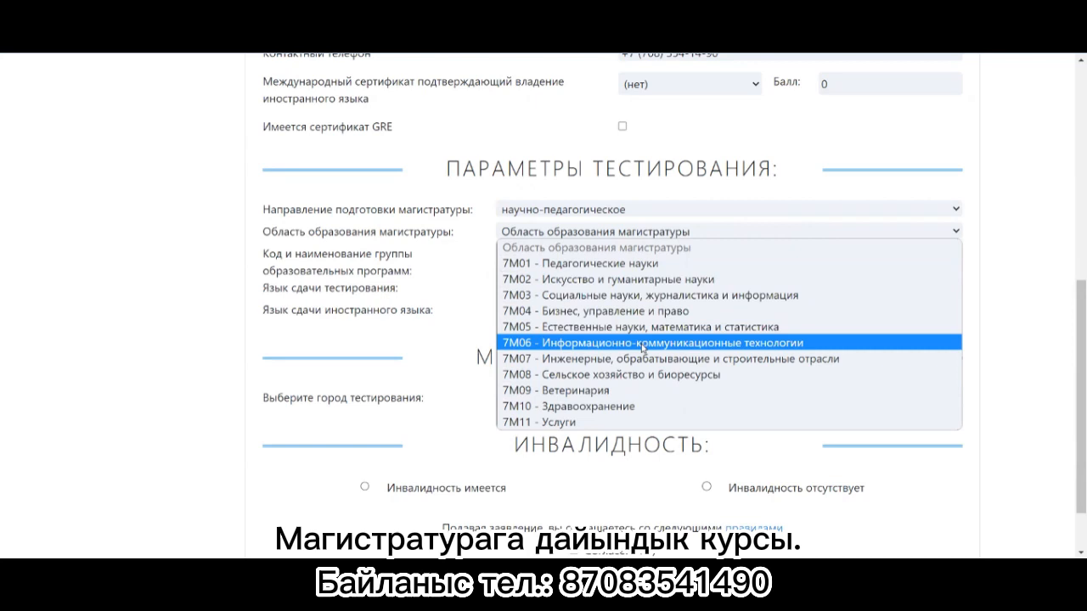
{"action": "left_click", "coordinate": [643, 343]}
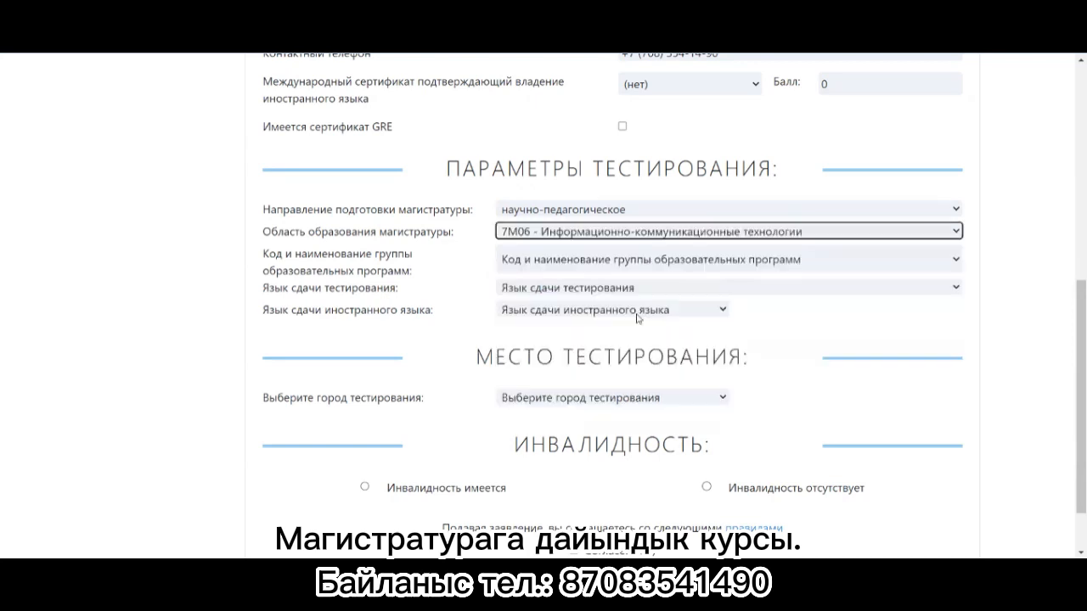
{"action": "left_click", "coordinate": [627, 267]}
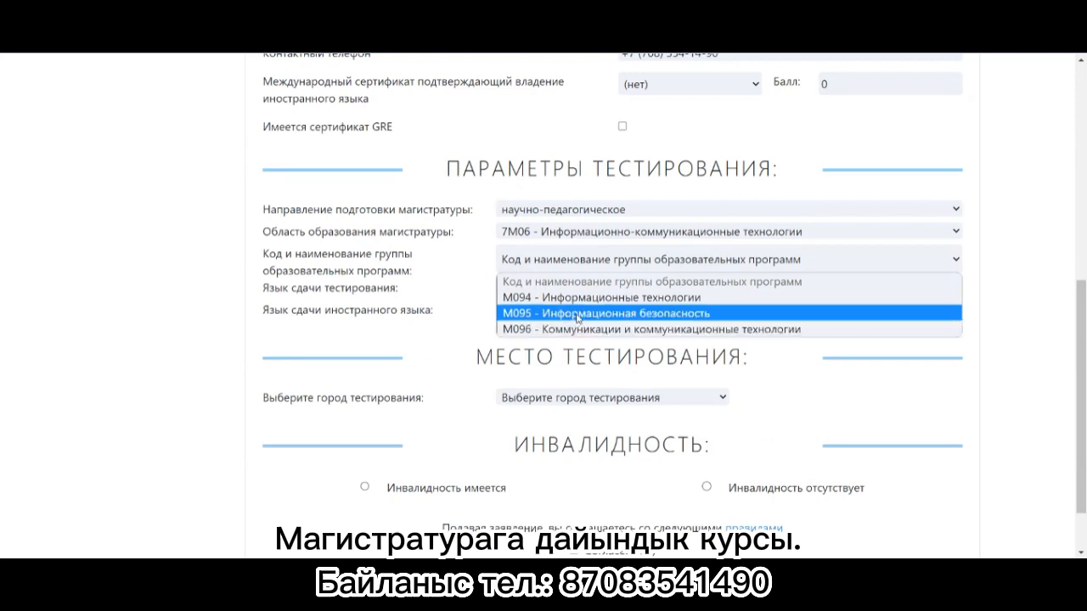
{"action": "left_click", "coordinate": [578, 316]}
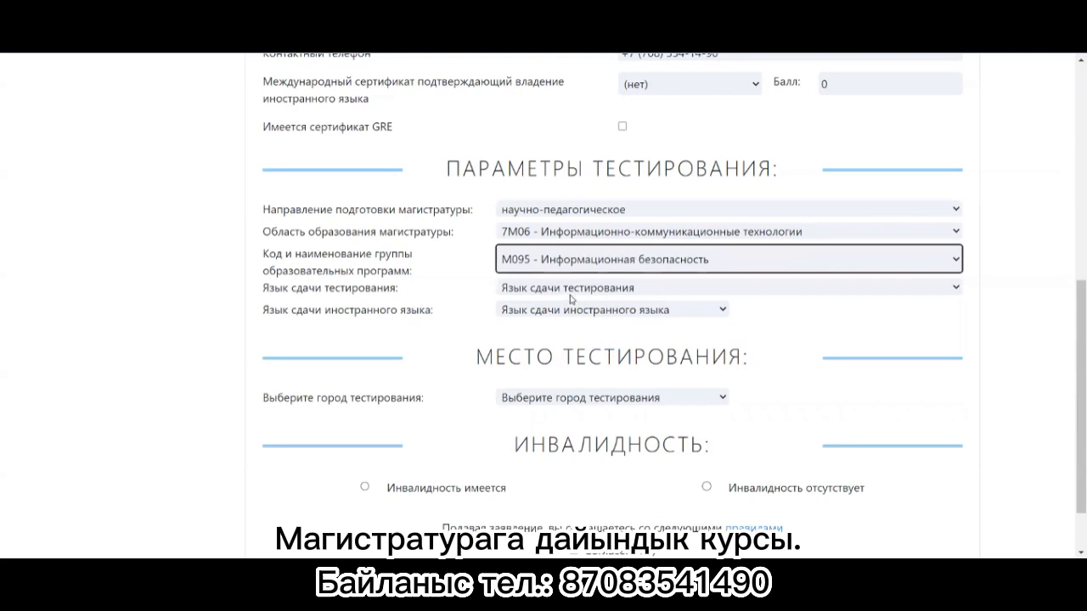
Step: Set the testing language to казахский and the foreign language to английский
{"action": "left_click", "coordinate": [569, 291]}
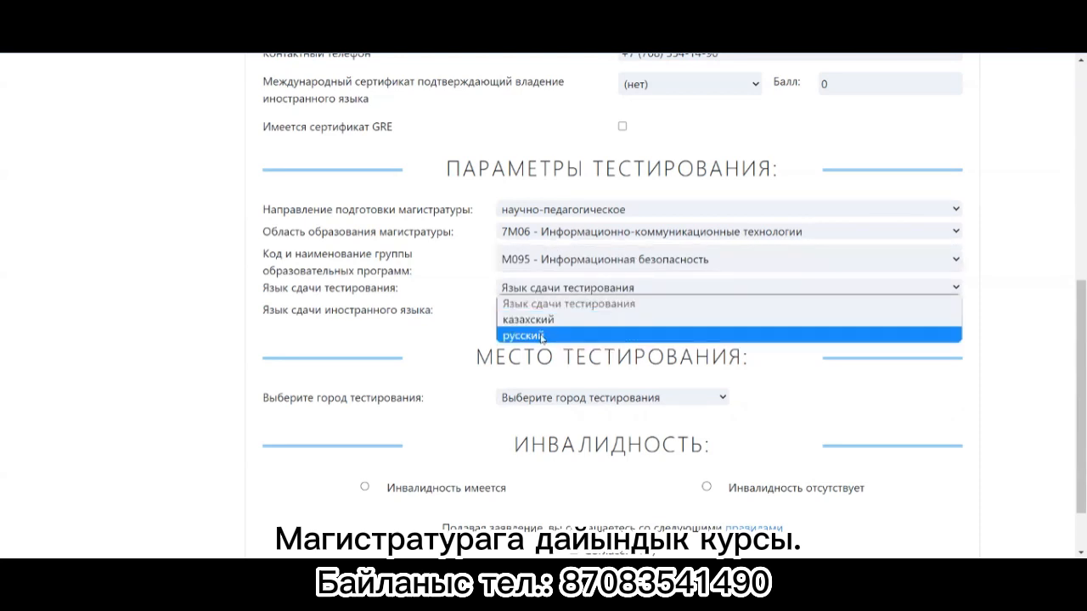
{"action": "left_click", "coordinate": [533, 338]}
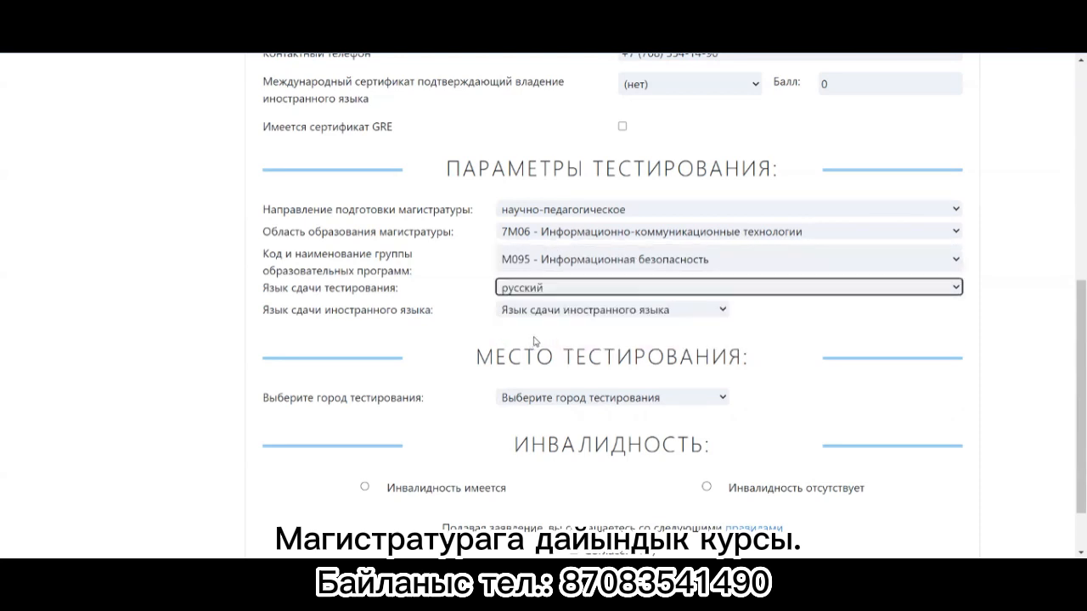
{"action": "left_click", "coordinate": [559, 290]}
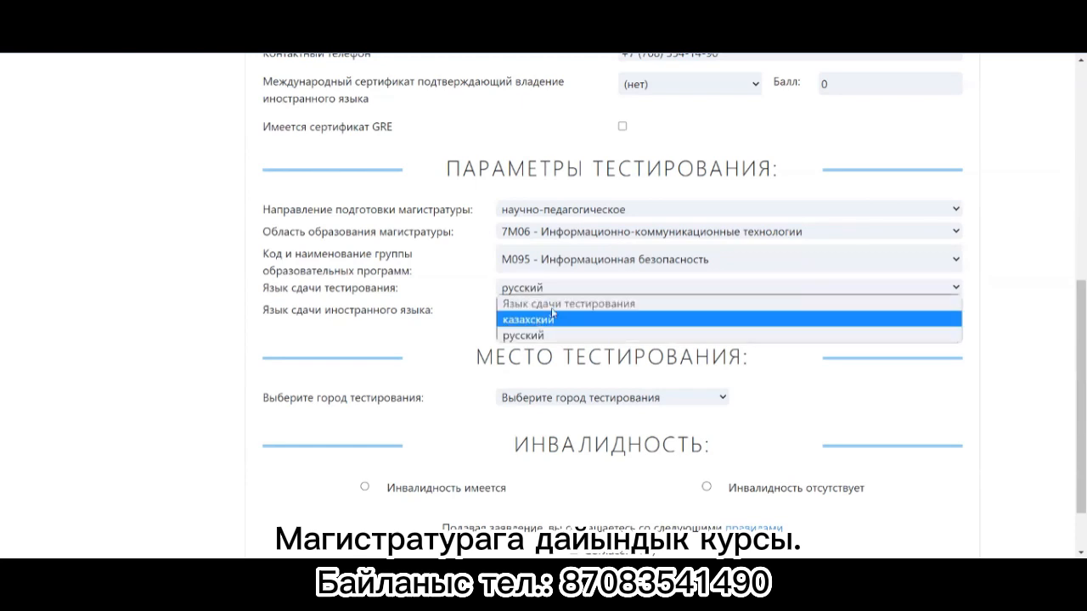
{"action": "left_click", "coordinate": [538, 325]}
{"action": "left_click", "coordinate": [540, 310]}
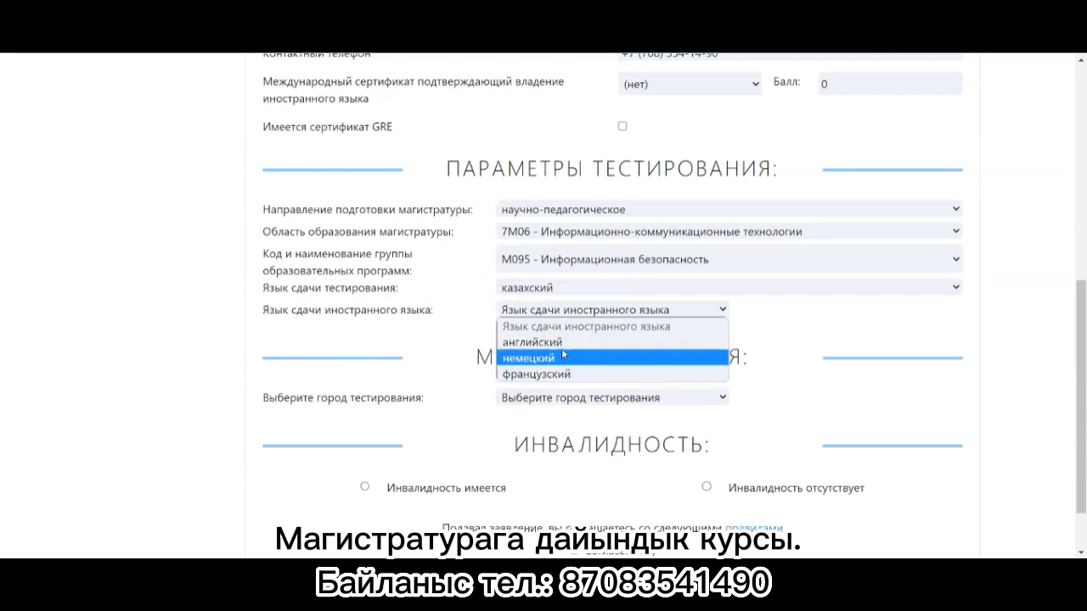
{"action": "left_click", "coordinate": [636, 342]}
Step: Choose г. Астана as testing city, declare no disability, and open the правилами document
{"action": "scroll", "coordinate": [1073, 332], "scroll_direction": "down", "scroll_amount": 1}
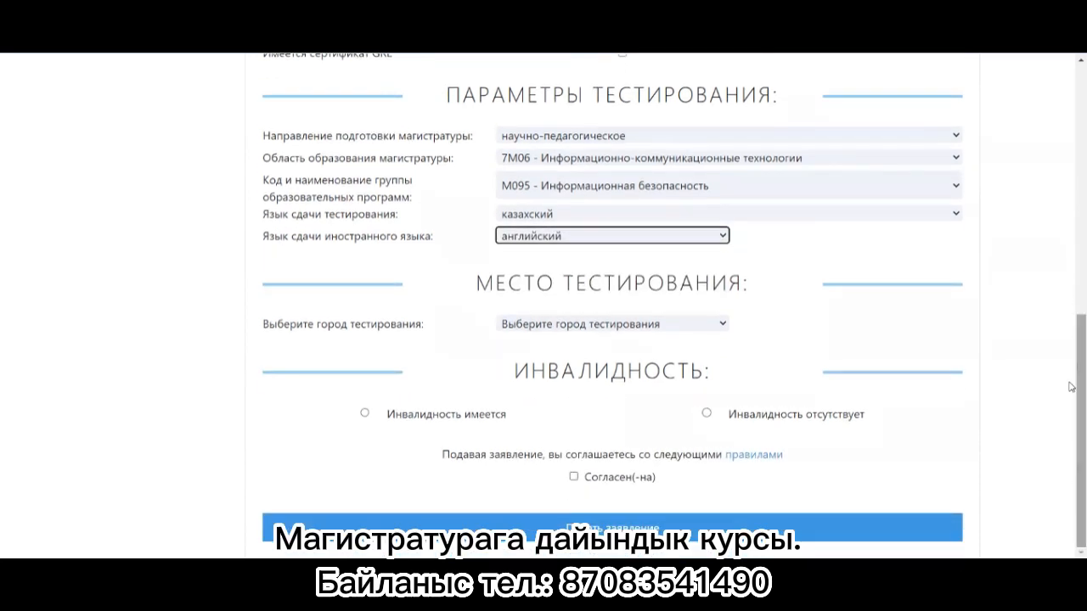
{"action": "left_click", "coordinate": [625, 325]}
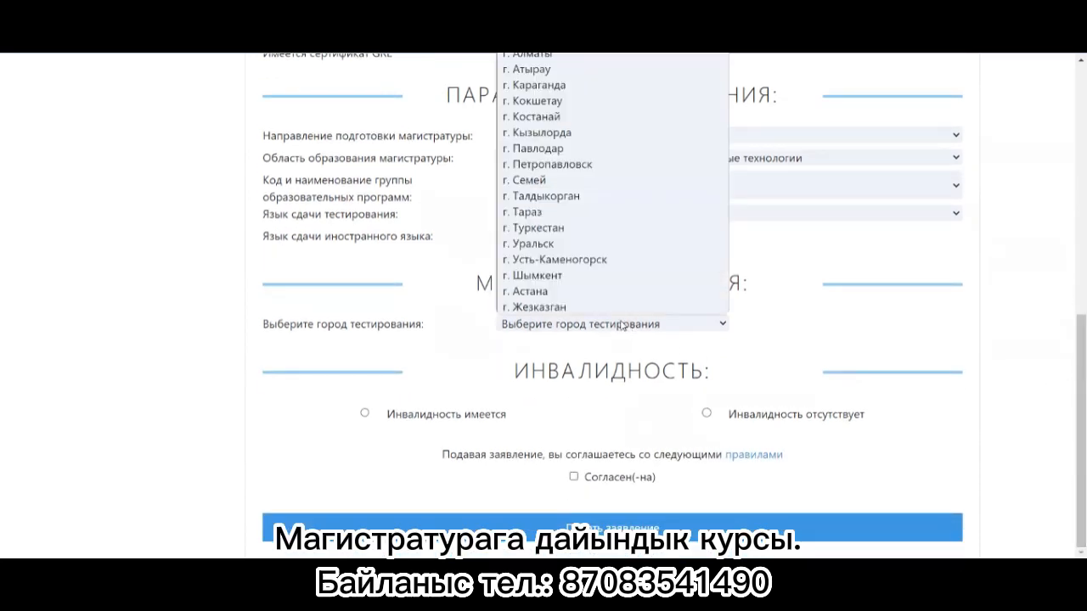
{"action": "left_click", "coordinate": [541, 291]}
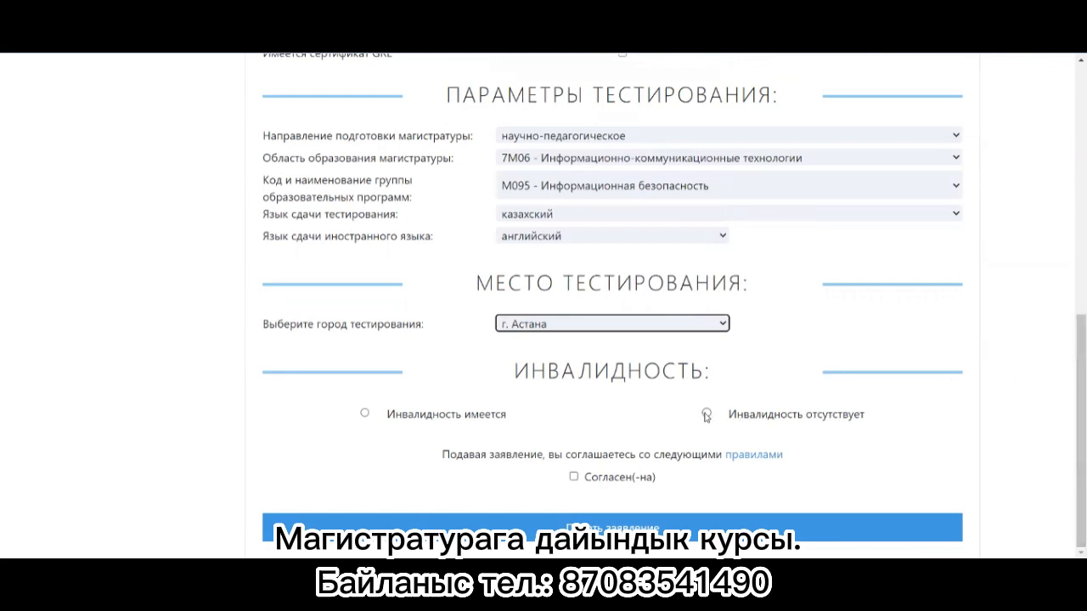
{"action": "left_click", "coordinate": [707, 414]}
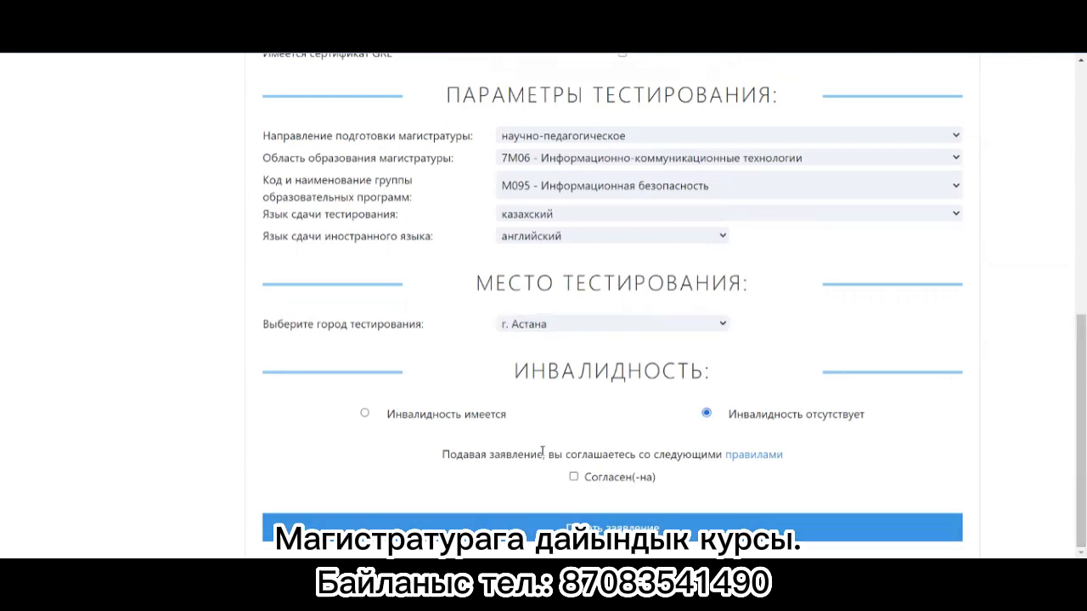
{"action": "left_click", "coordinate": [754, 456]}
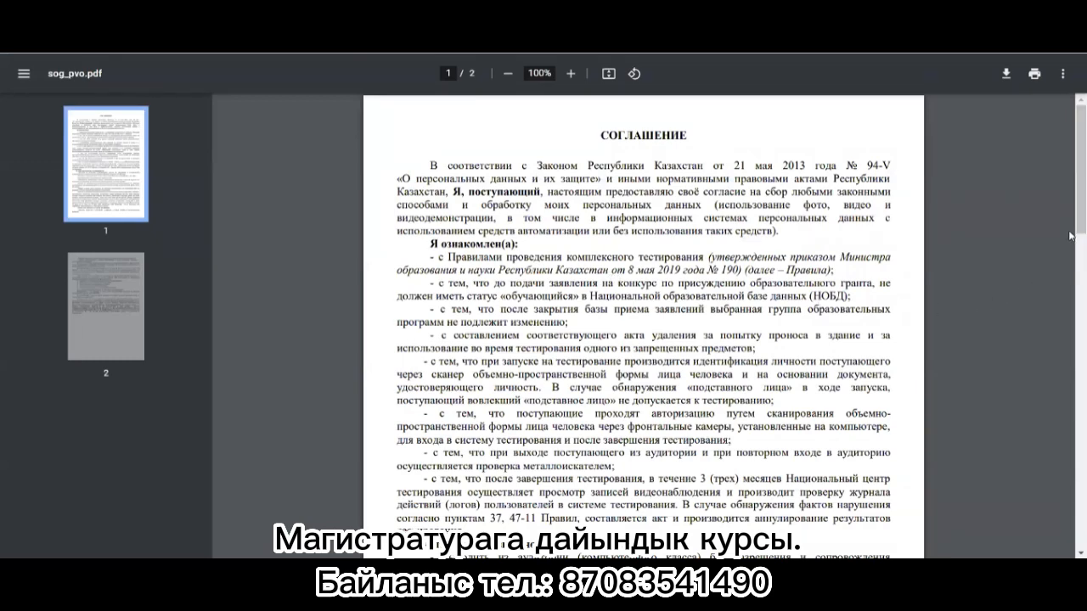
Step: Read through both pages of the sog_pvo.pdf agreement, then return to the application tab
{"action": "scroll", "coordinate": [1071, 238], "scroll_direction": "down", "scroll_amount": 2}
{"action": "scroll", "coordinate": [1071, 240], "scroll_direction": "down", "scroll_amount": 3}
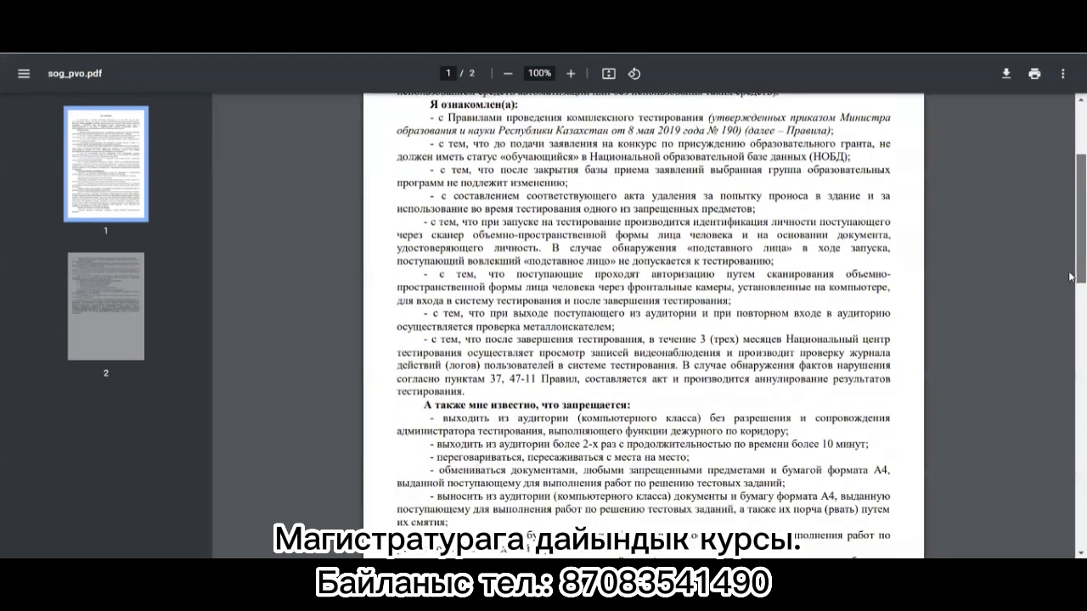
{"action": "scroll", "coordinate": [1061, 308], "scroll_direction": "down", "scroll_amount": 4}
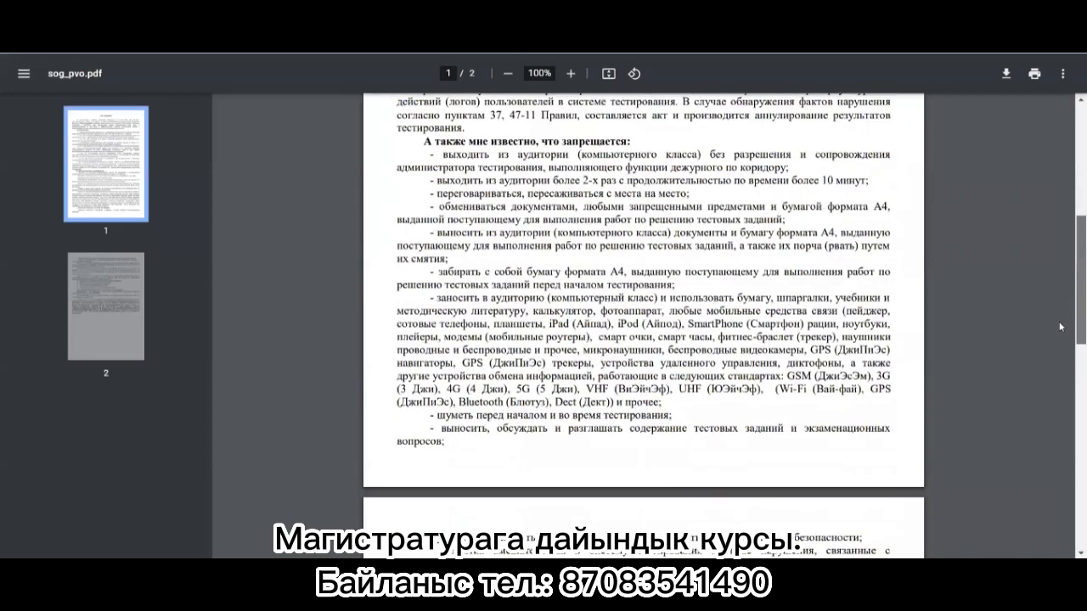
{"action": "scroll", "coordinate": [1055, 361], "scroll_direction": "down", "scroll_amount": 9}
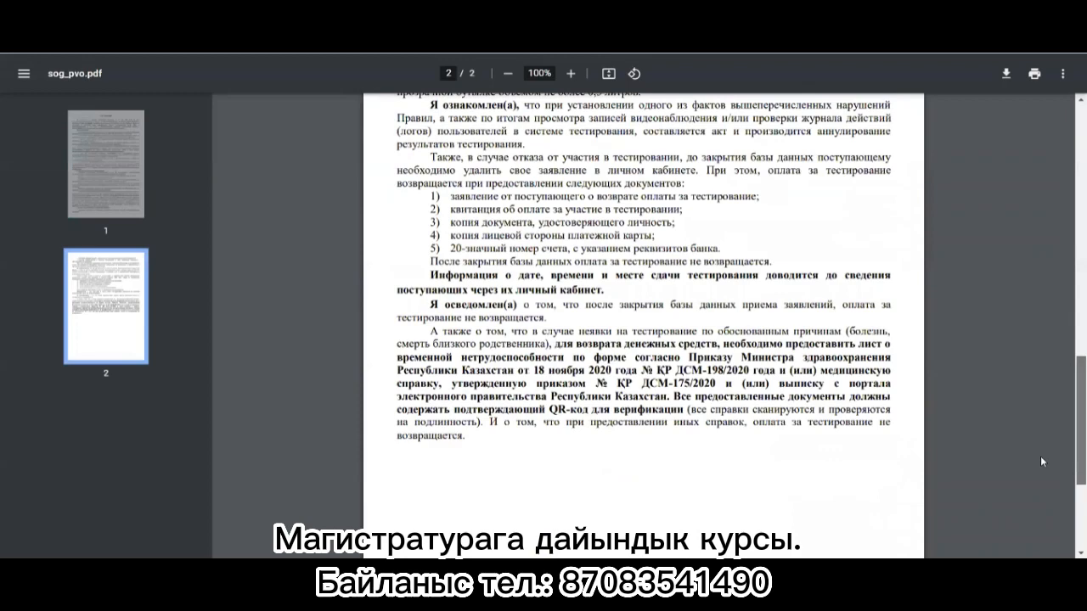
{"action": "scroll", "coordinate": [1059, 241], "scroll_direction": "up", "scroll_amount": 8}
{"action": "scroll", "coordinate": [662, 104], "scroll_direction": "up", "scroll_amount": 9}
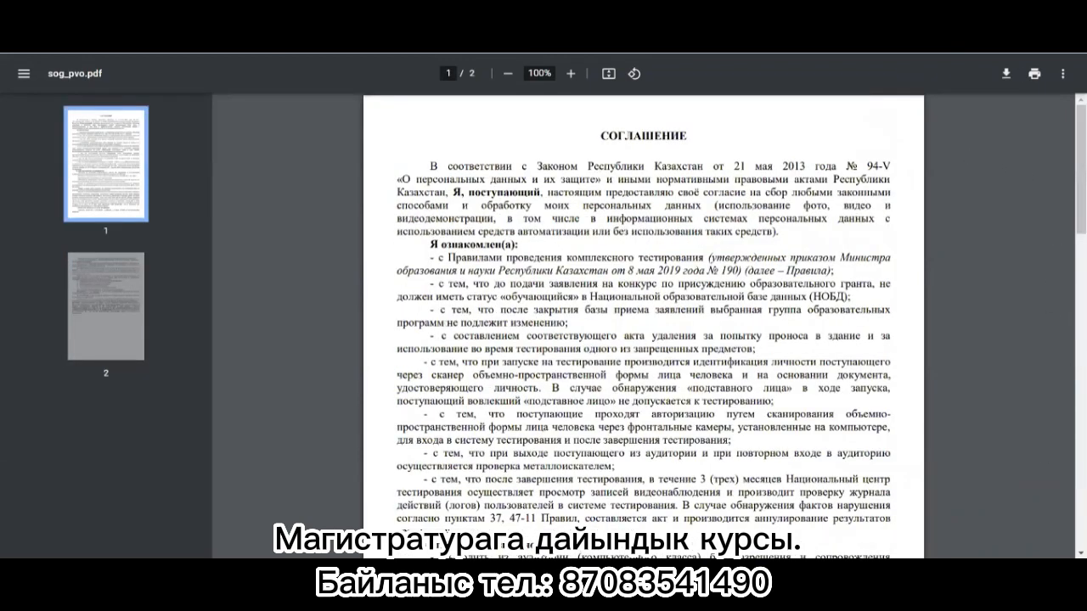
{"action": "left_click", "coordinate": [374, 10]}
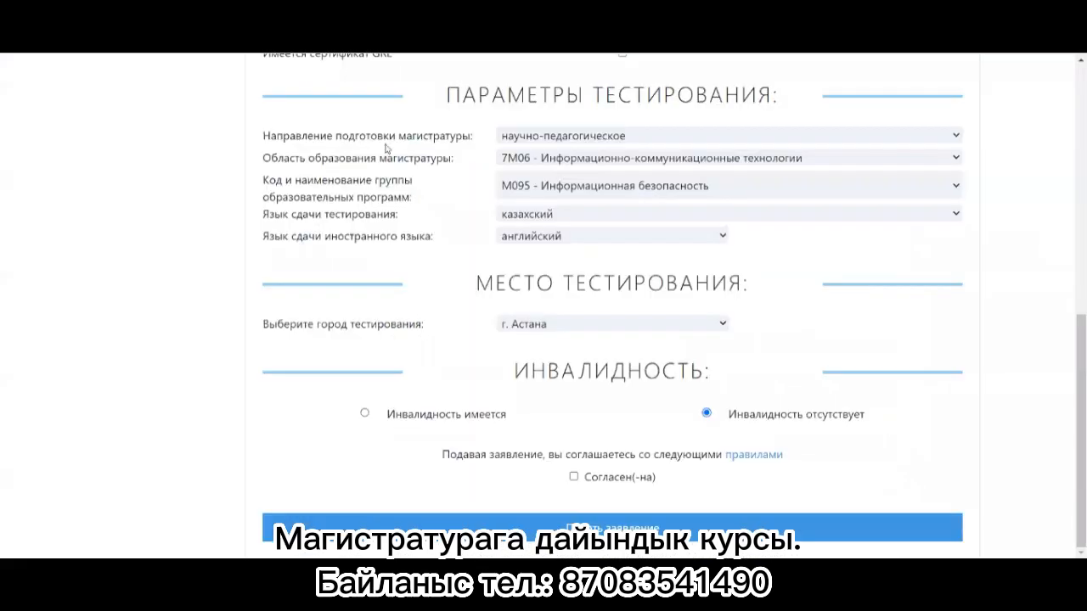
Step: Tick Согласен(-на), submit the application, and review the Kaspi.kz payment page
{"action": "left_click", "coordinate": [574, 478]}
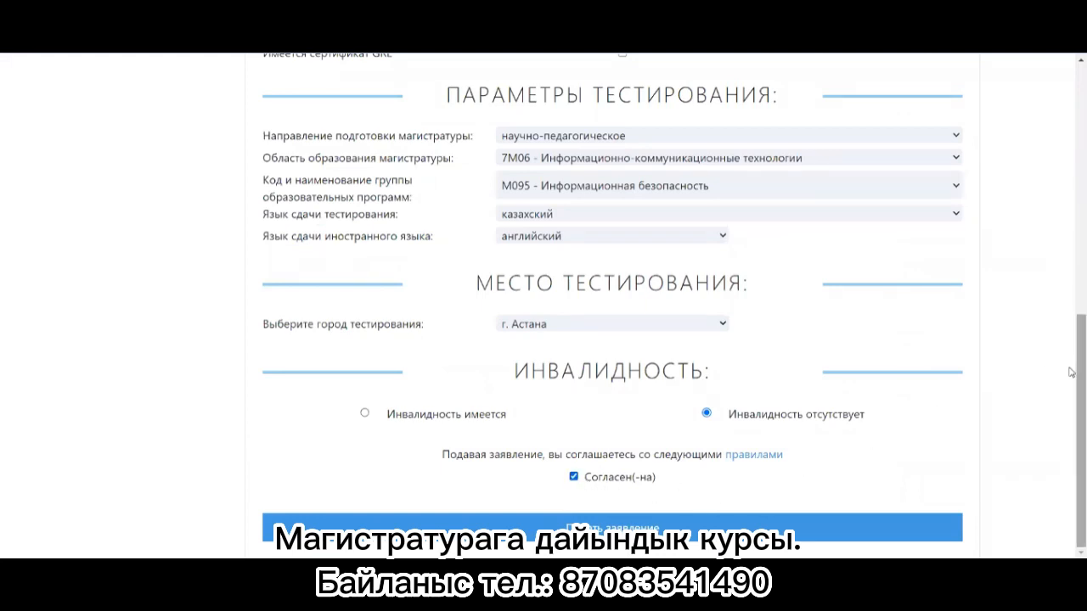
{"action": "left_click", "coordinate": [606, 527]}
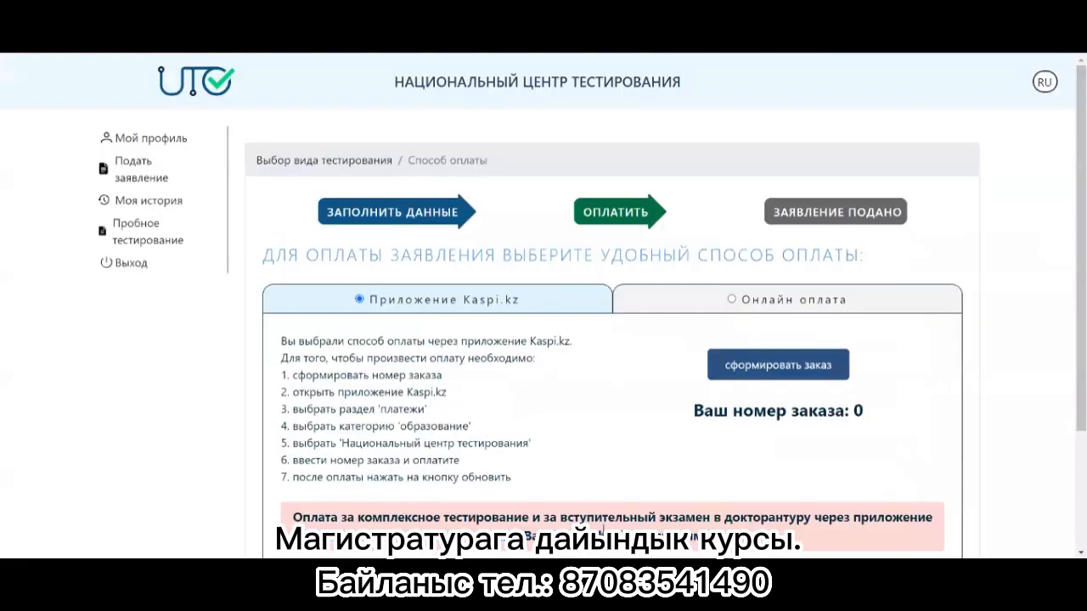
{"action": "scroll", "coordinate": [1072, 306], "scroll_direction": "down", "scroll_amount": 2}
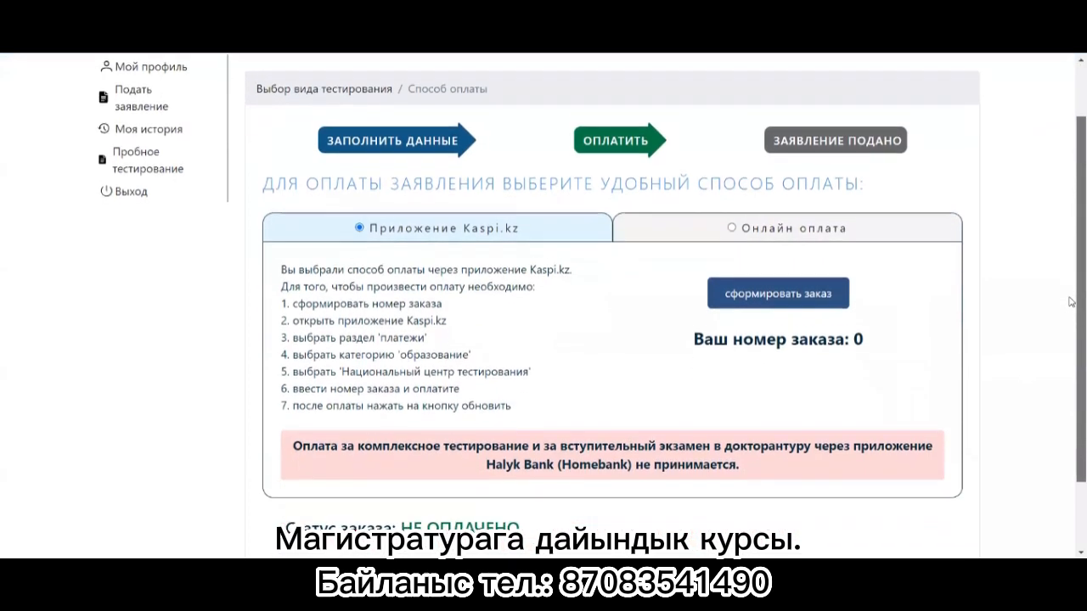
{"action": "scroll", "coordinate": [1072, 350], "scroll_direction": "down", "scroll_amount": 1}
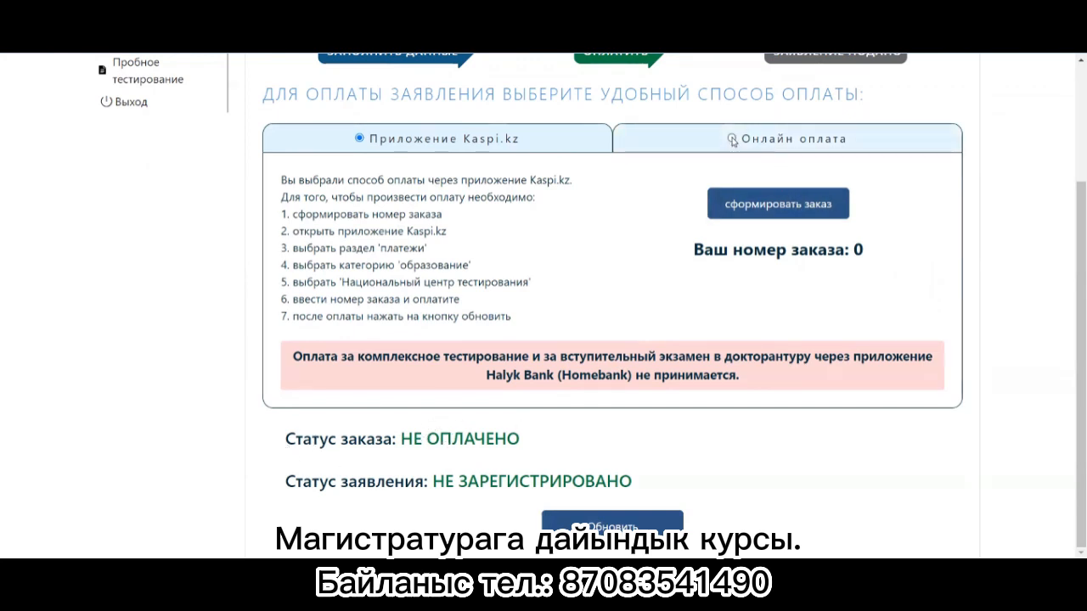
Step: Select Онлайн оплата to show the bank-card instructions and the 5-hour payment deadline
{"action": "left_click", "coordinate": [734, 138]}
{"action": "scroll", "coordinate": [735, 139], "scroll_direction": "up", "scroll_amount": 1}
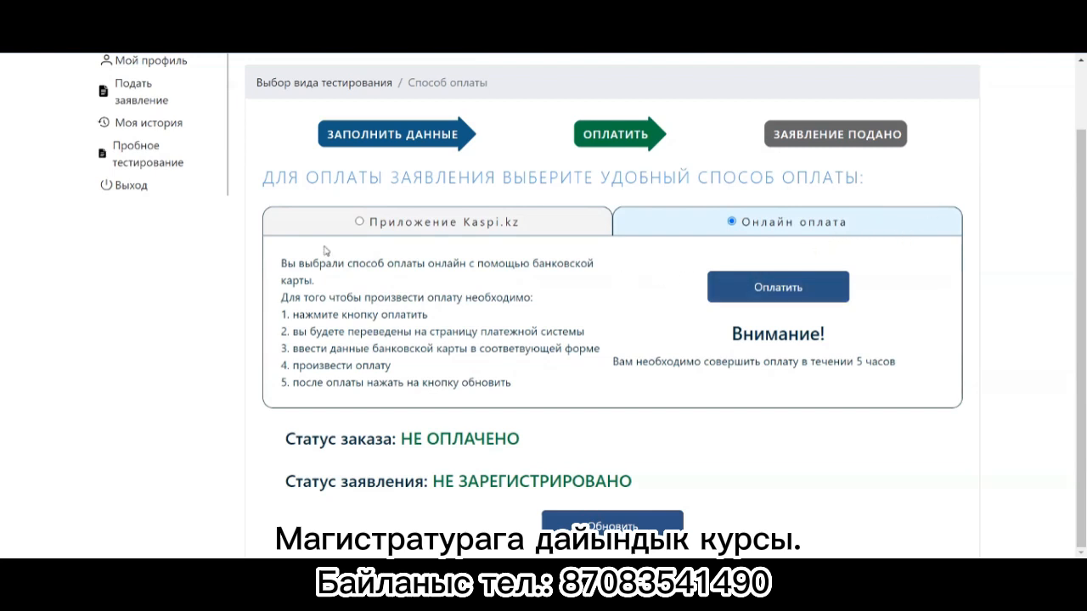
{"action": "scroll", "coordinate": [429, 174], "scroll_direction": "up", "scroll_amount": 2}
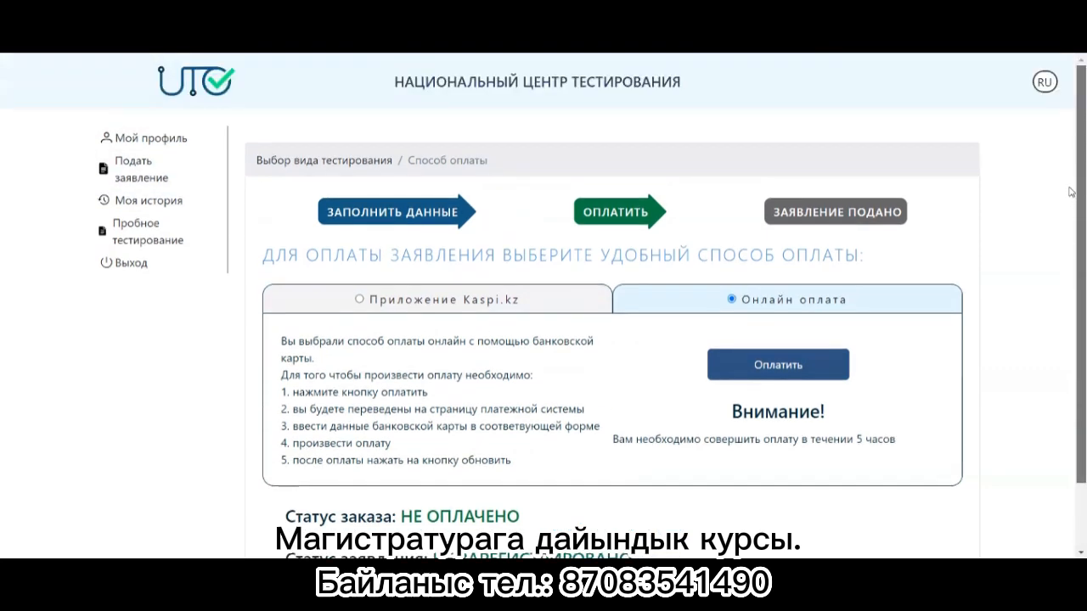
Step: In Моя история, expand the master's application card and confirm 'Удалить заявление' with Да
{"action": "left_click", "coordinate": [151, 204]}
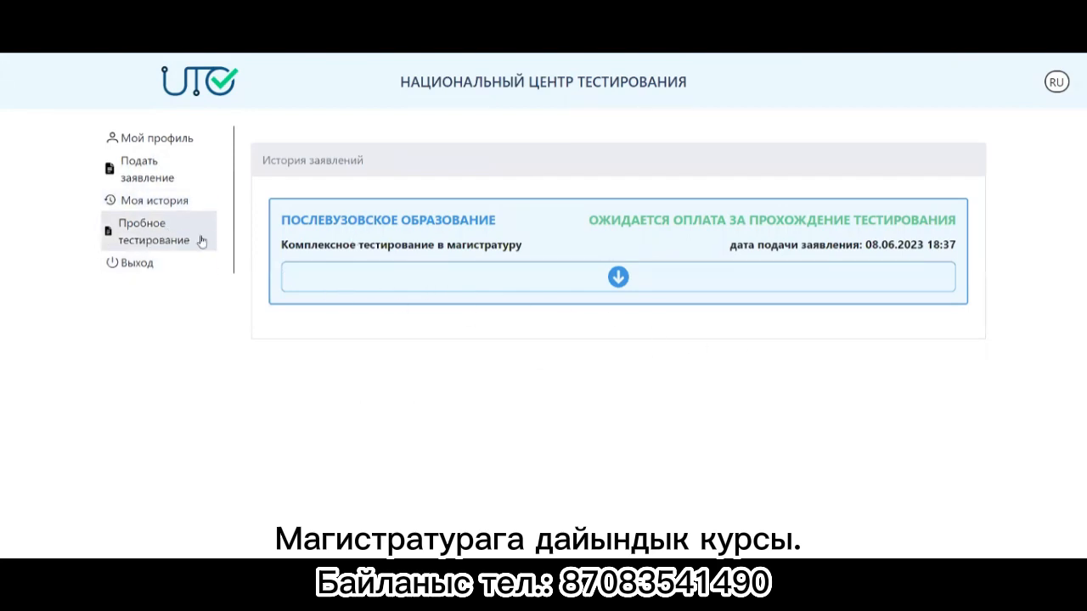
{"action": "left_click", "coordinate": [617, 277]}
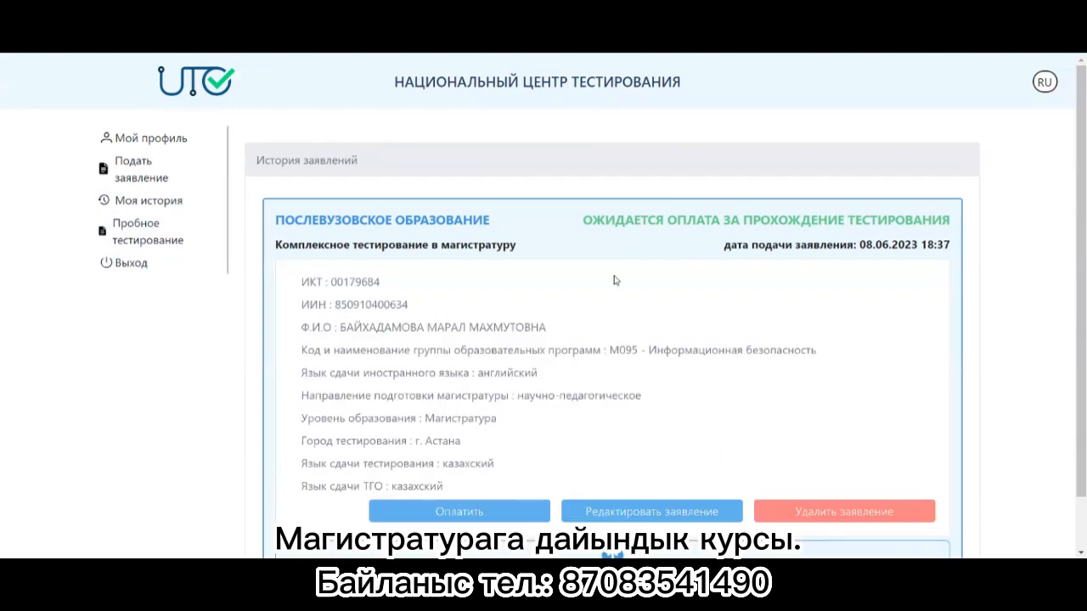
{"action": "scroll", "coordinate": [1072, 337], "scroll_direction": "down", "scroll_amount": 1}
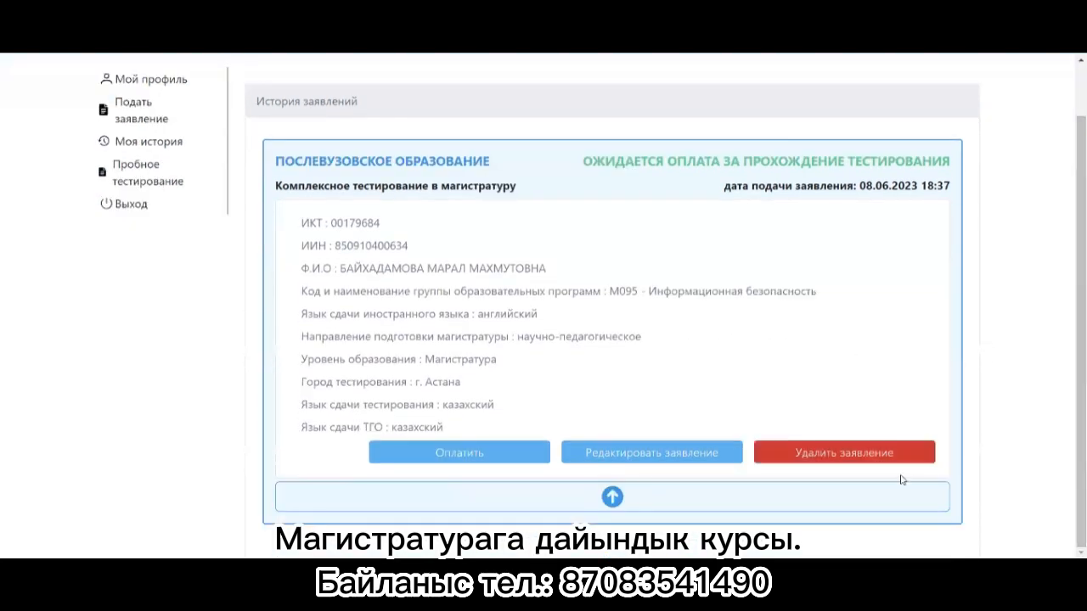
{"action": "left_click", "coordinate": [846, 463]}
{"action": "left_click", "coordinate": [486, 322]}
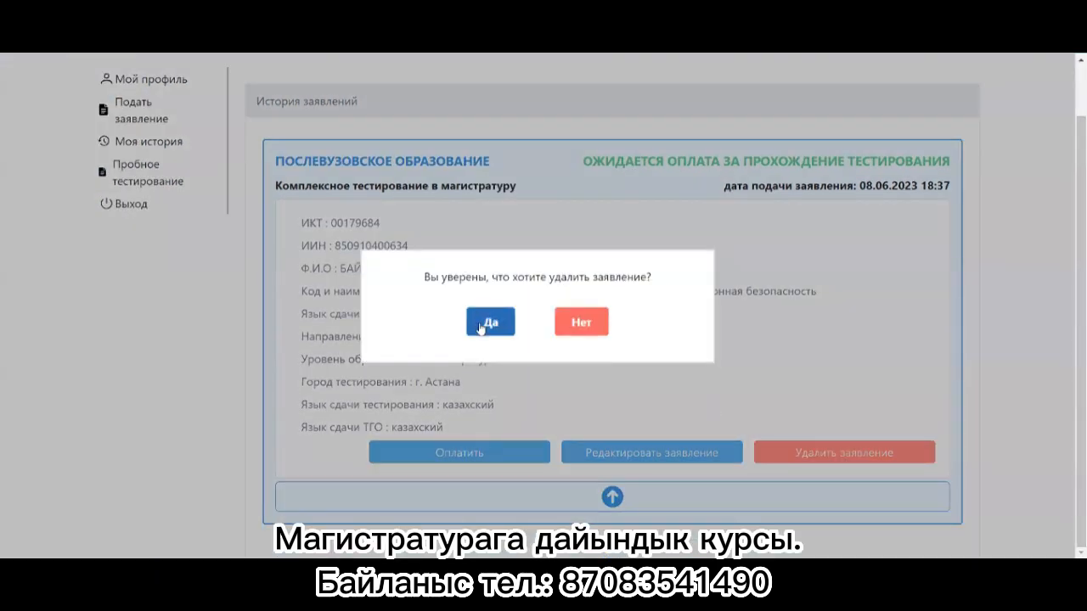